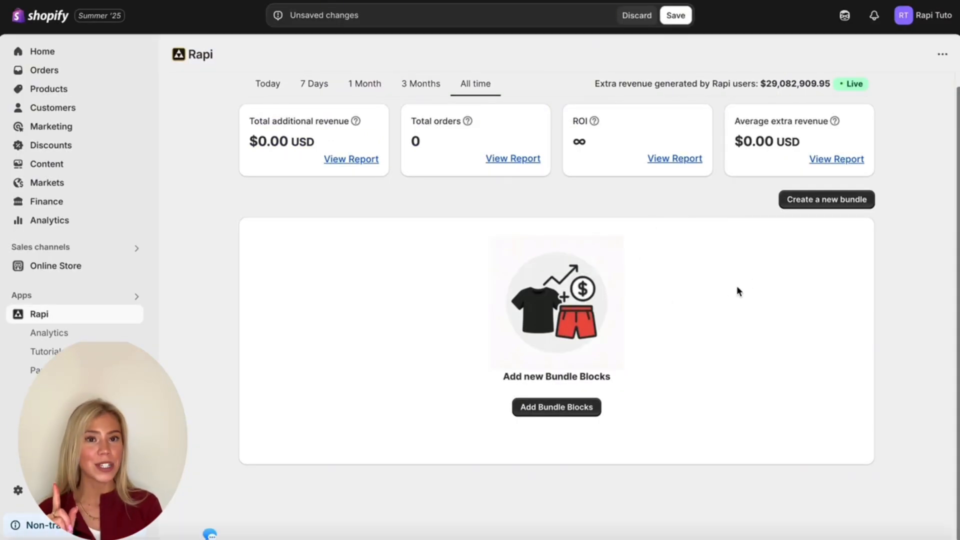
- Create a new quantity breaks bundle deal and name it "Rapi Tutorial"
click(800, 200)
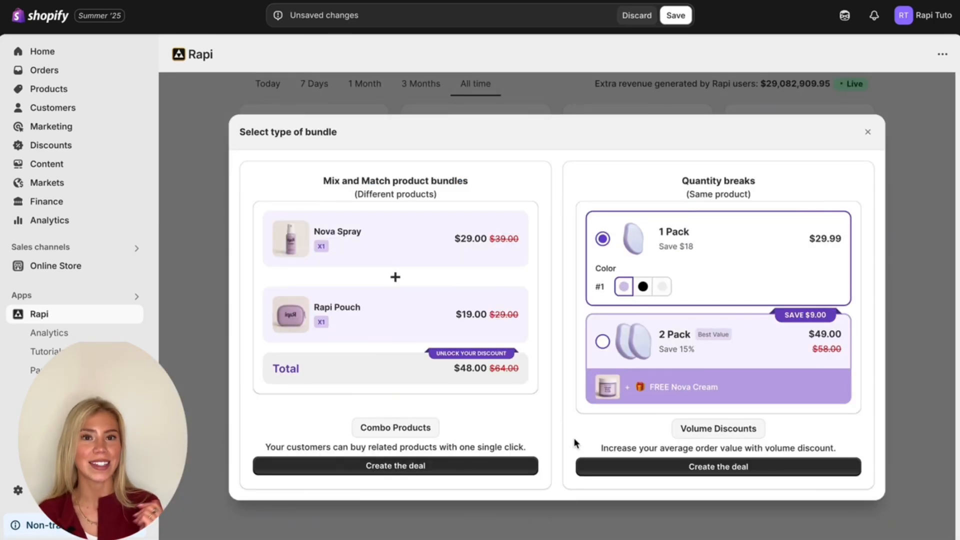
click(609, 469)
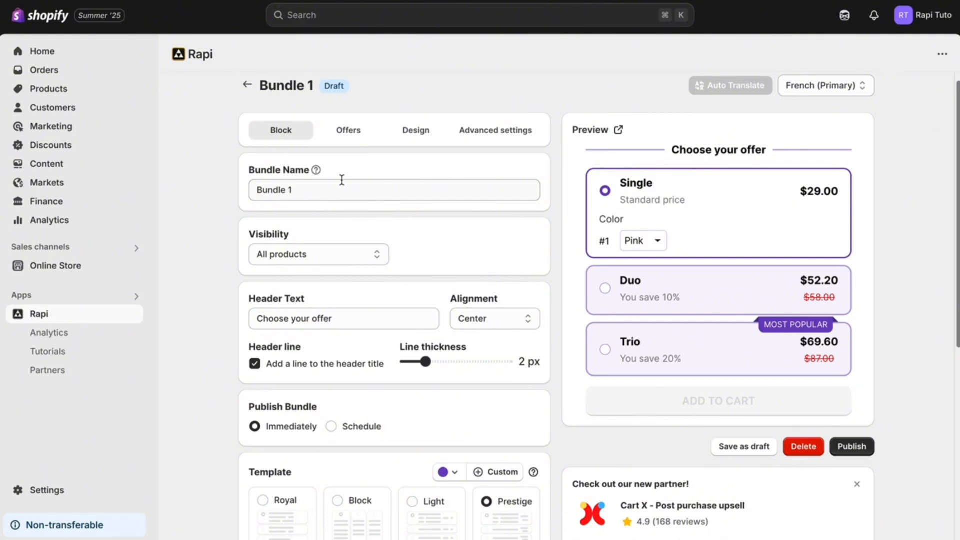
drag(307, 191, 242, 193)
text(R)
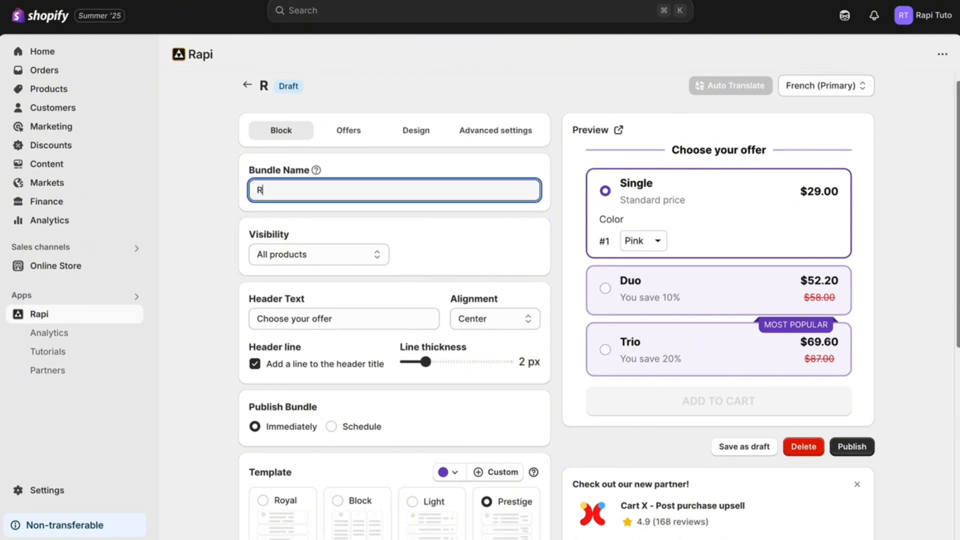
text(api Tutorial)
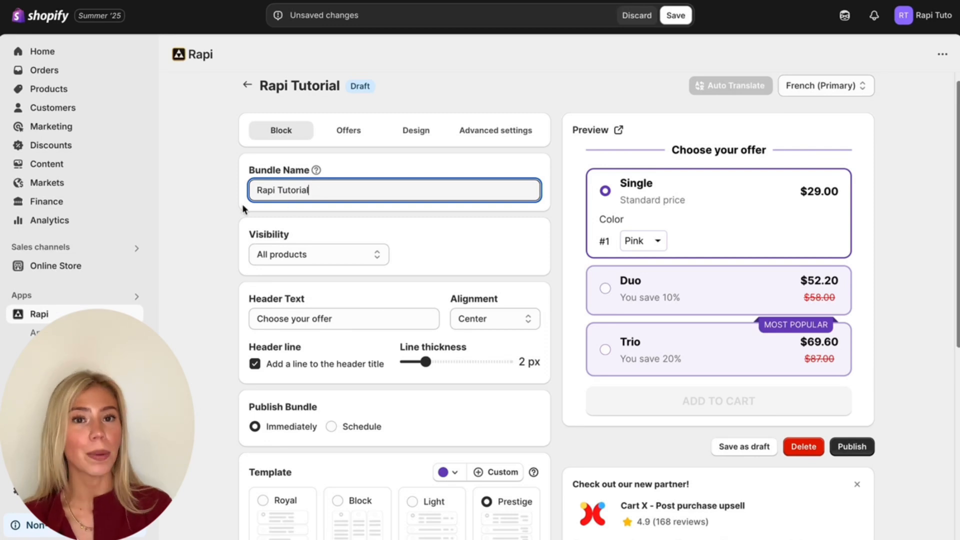
- Limit the bundle's visibility to specific products and select Nova Hair eraser, searching the products for "nova"
click(292, 256)
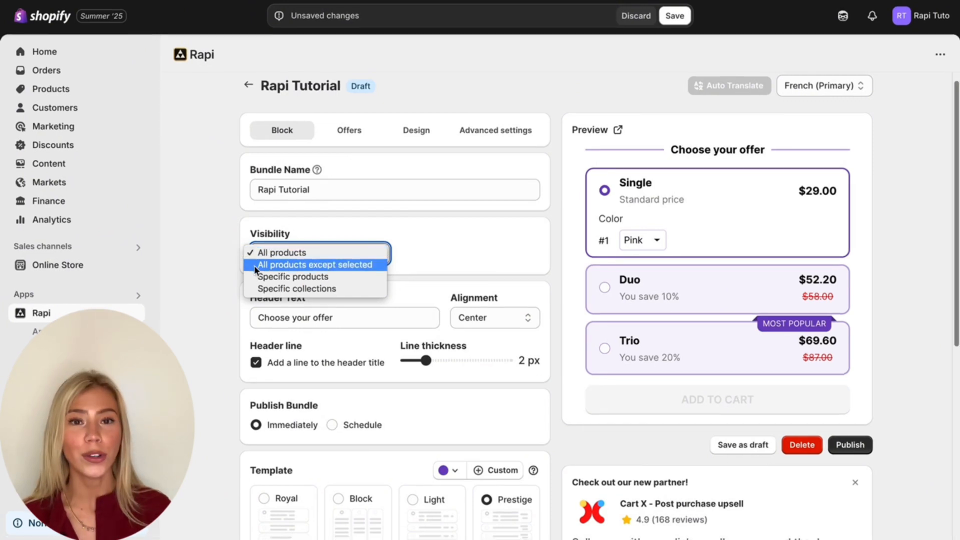
click(305, 278)
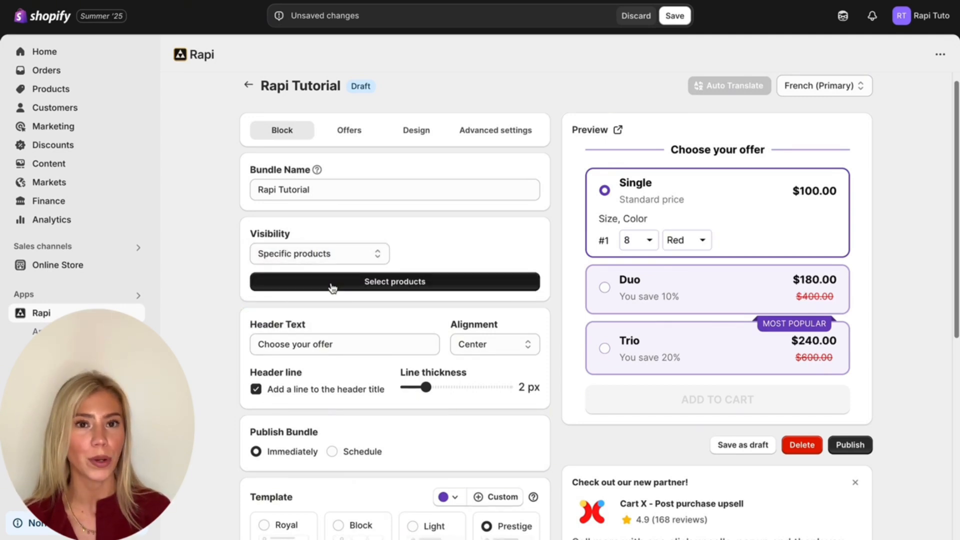
click(332, 285)
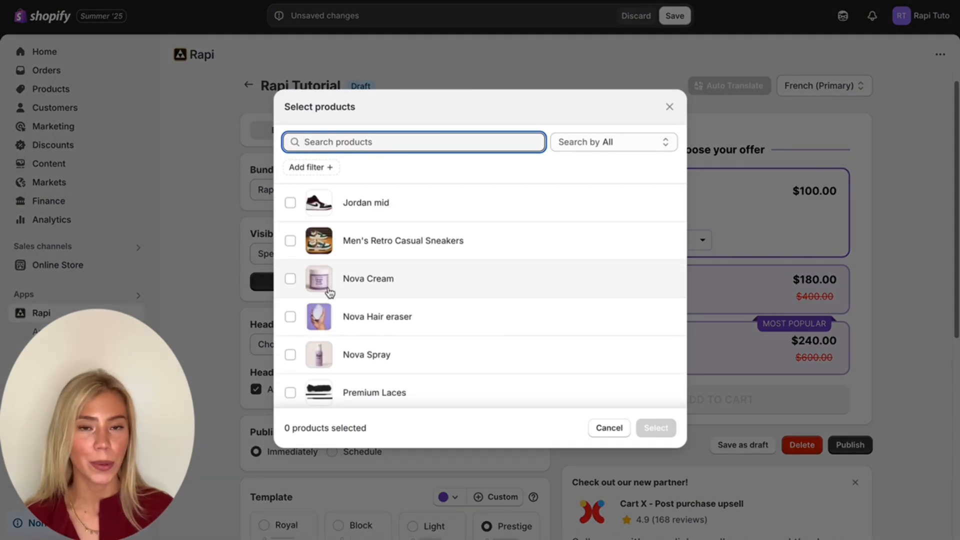
text(nova)
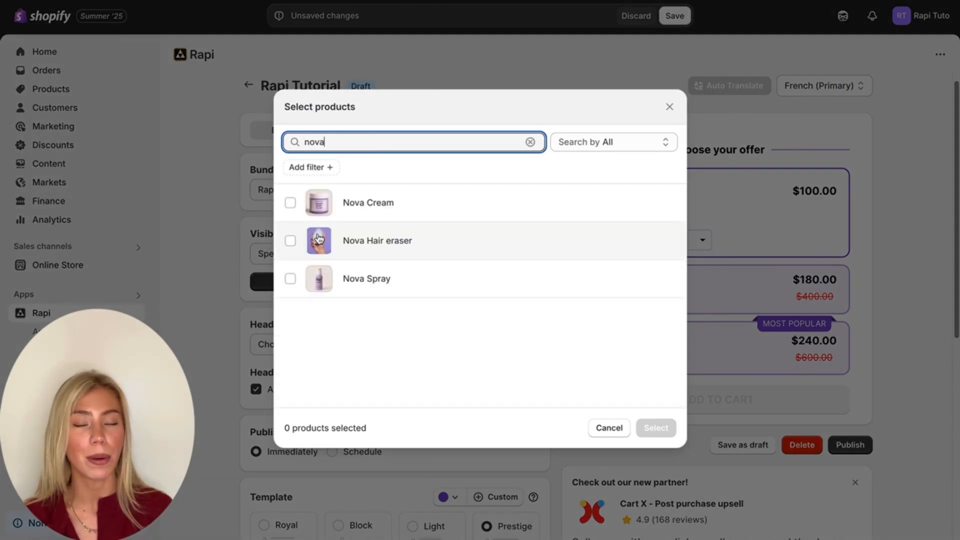
click(330, 241)
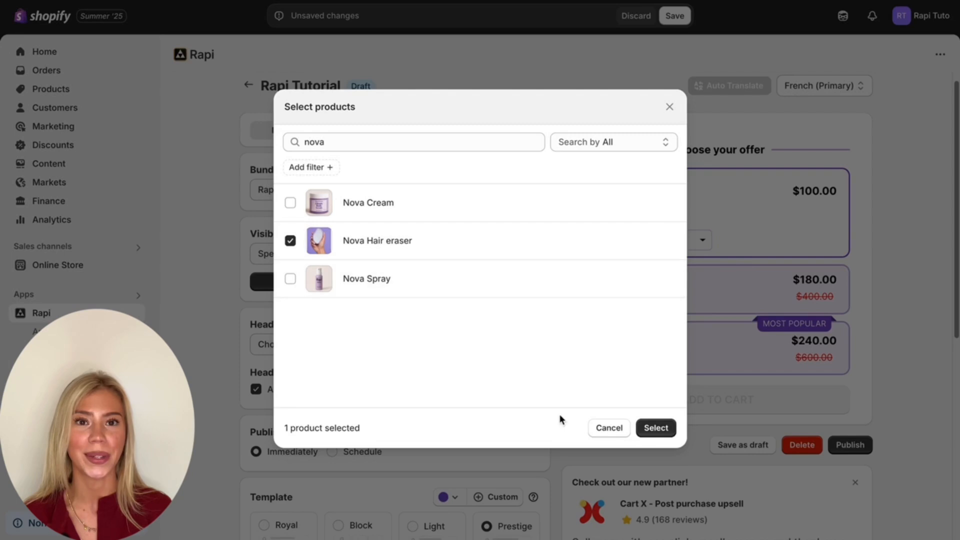
click(655, 428)
- Replace the header text with "Bundle & Save" and keep its alignment at Center
triple_click(337, 339)
text(B)
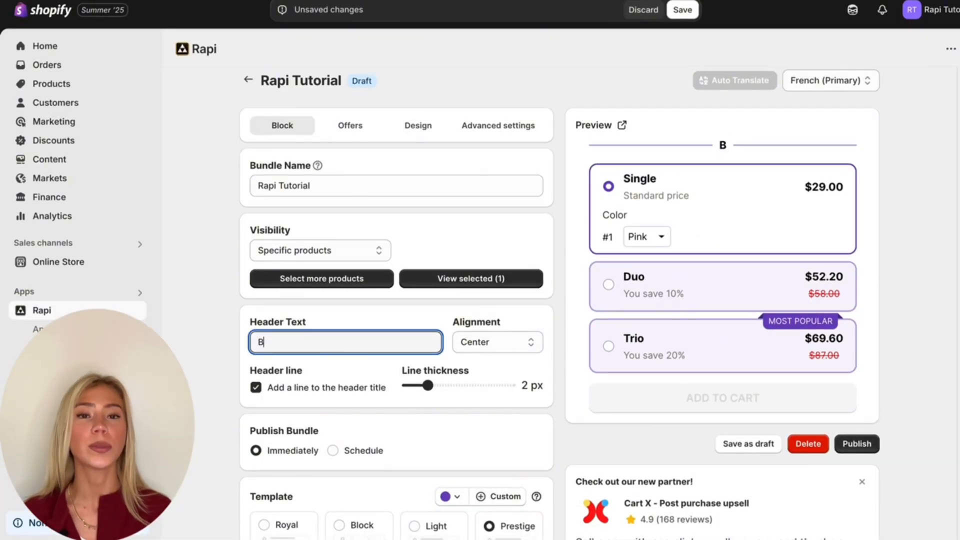
text(undle &)
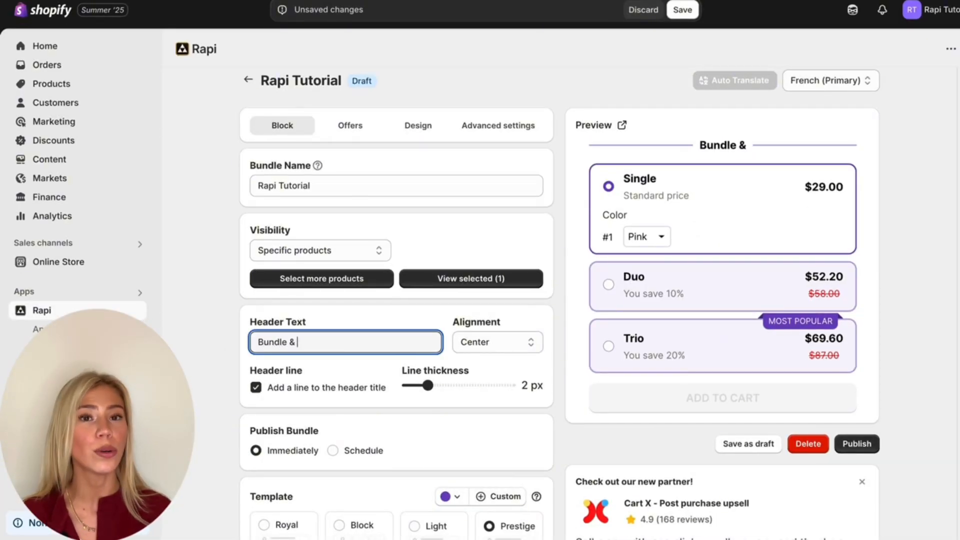
text( Save)
click(492, 343)
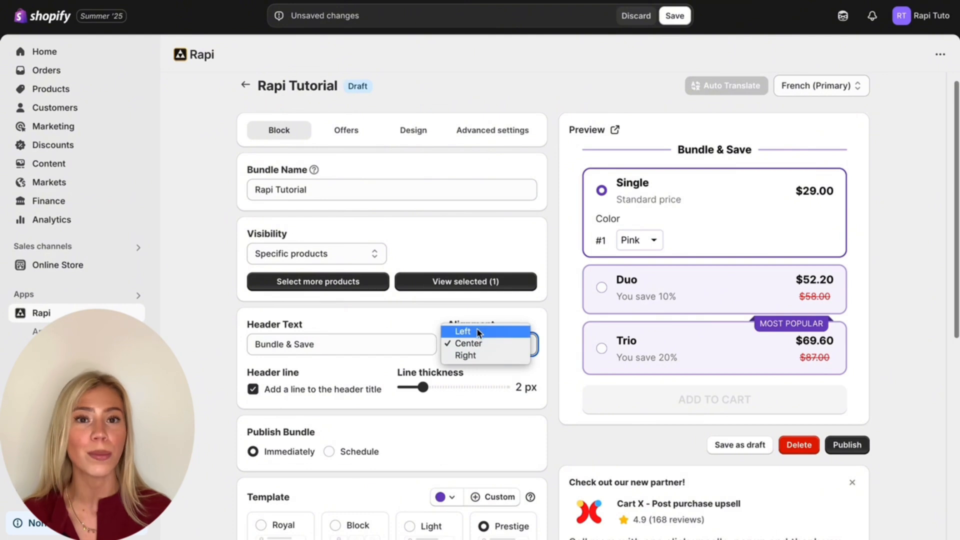
click(389, 404)
- Switch the bundle's publishing to Schedule to show its options, and return it to Immediately
scroll(375, 407, down, 2)
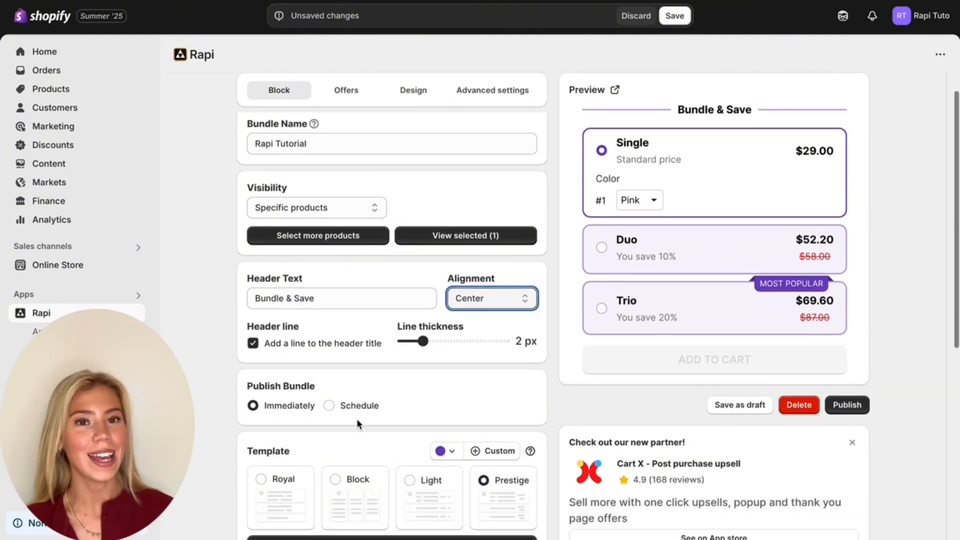
click(329, 367)
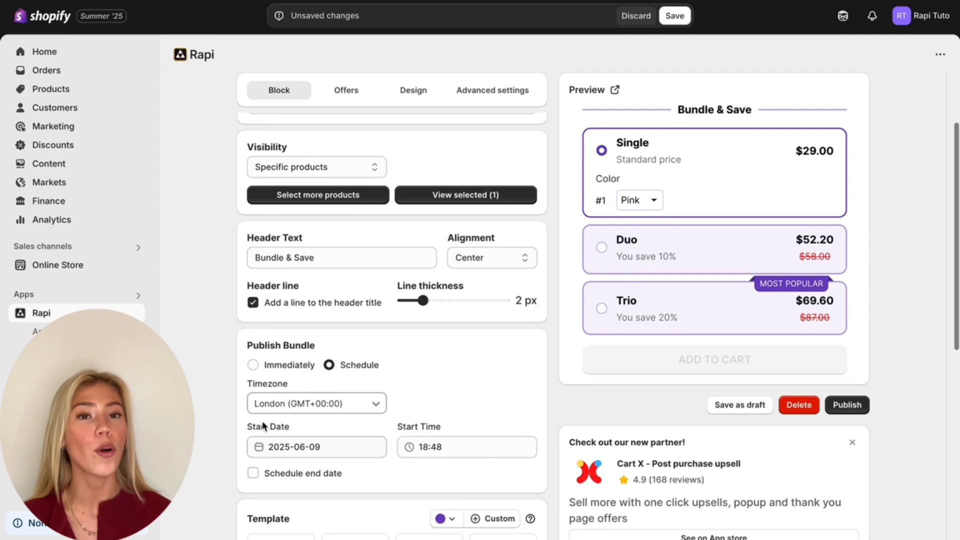
click(253, 365)
- Browse the full gallery of bundle templates and close it without choosing another one
scroll(265, 405, down, 2)
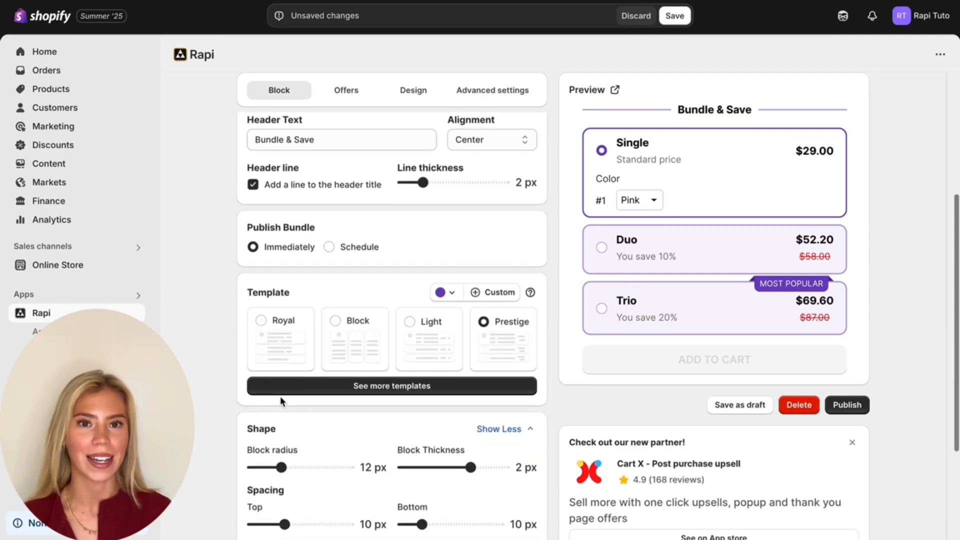
click(331, 388)
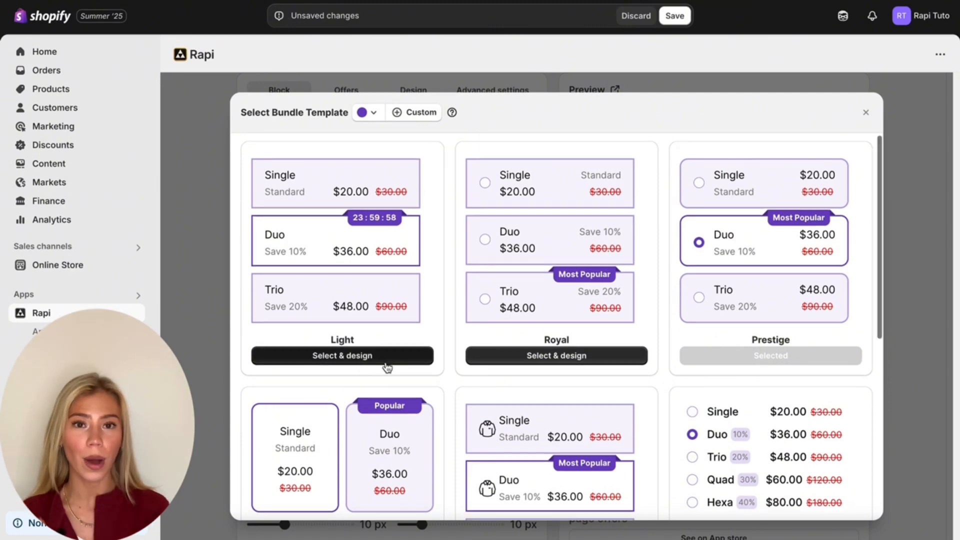
scroll(385, 368, down, 7)
scroll(388, 368, up, 7)
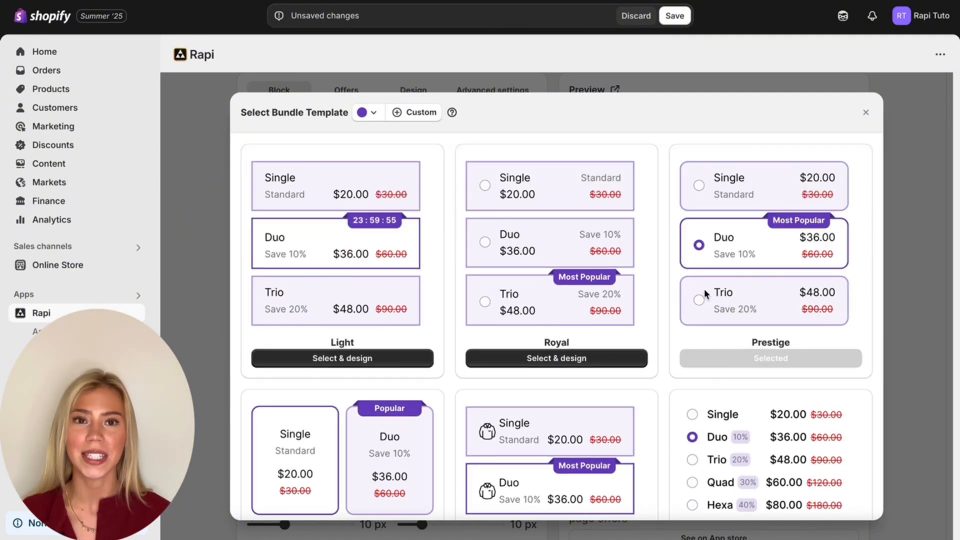
click(865, 112)
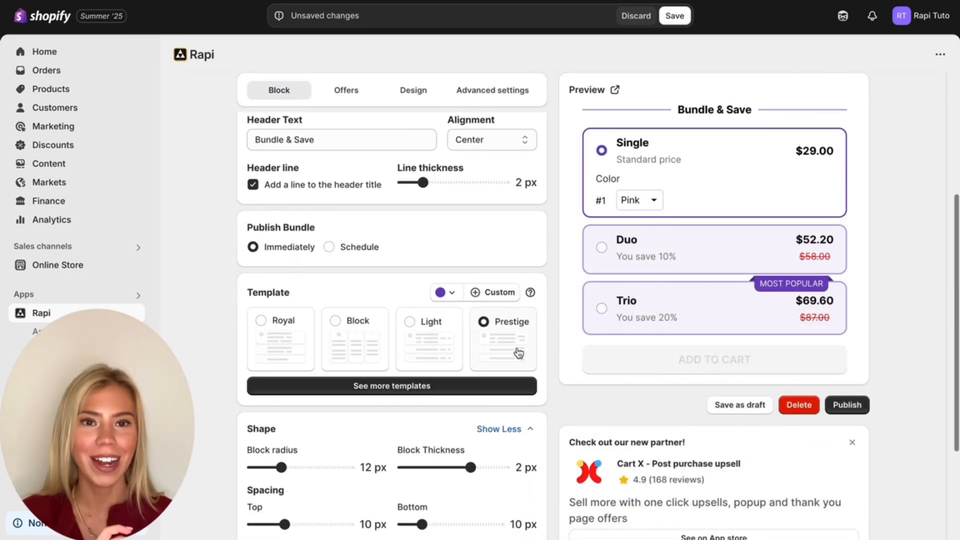
- Look at the template's preset colors and its custom color picker without changing the color
scroll(519, 399, down, 2)
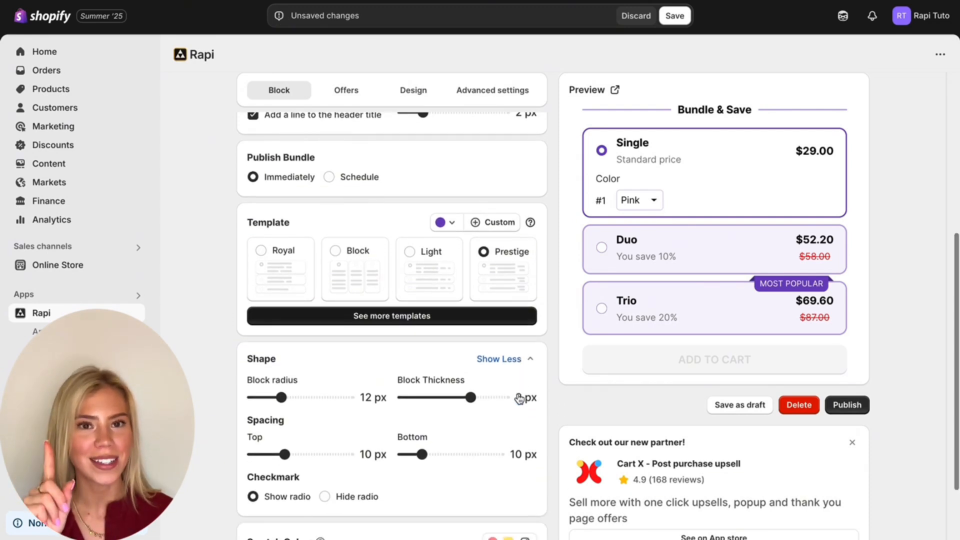
click(449, 225)
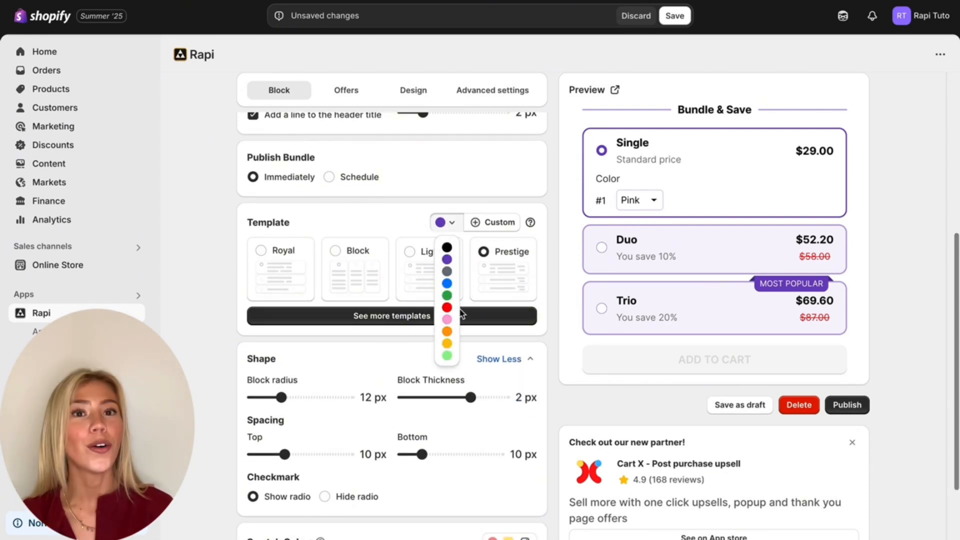
click(475, 222)
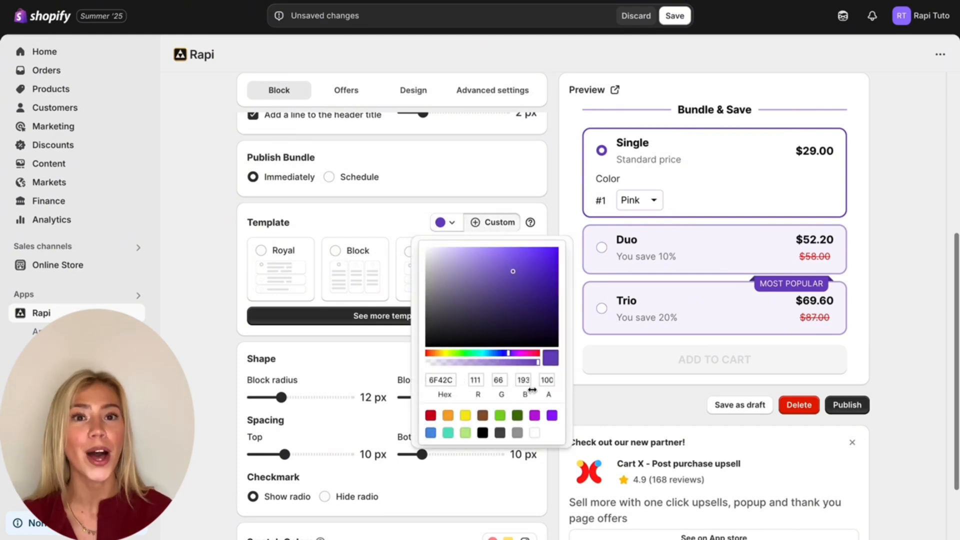
click(483, 227)
- Enable swatch colors and add a swatch for the Color variant with the type set to Color
scroll(481, 226, down, 2)
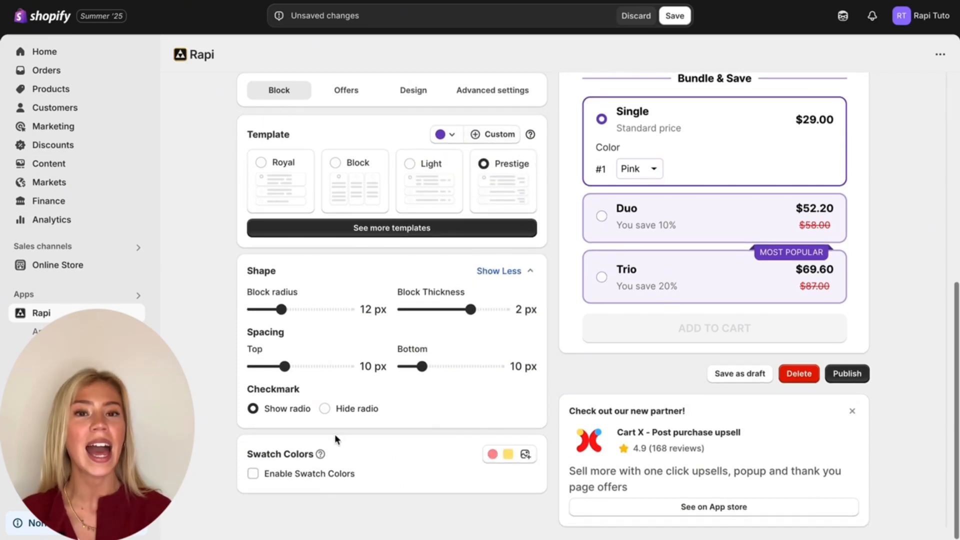
click(253, 474)
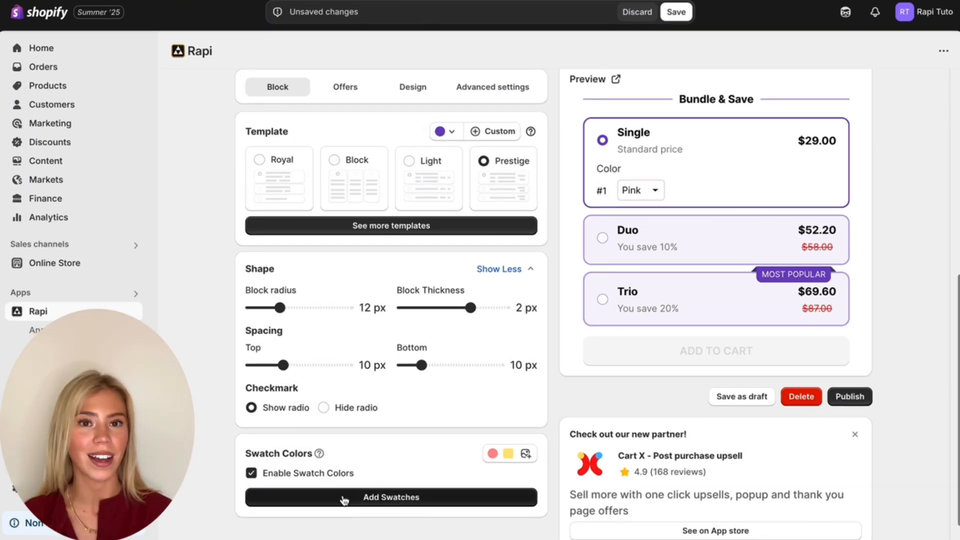
click(346, 502)
click(313, 234)
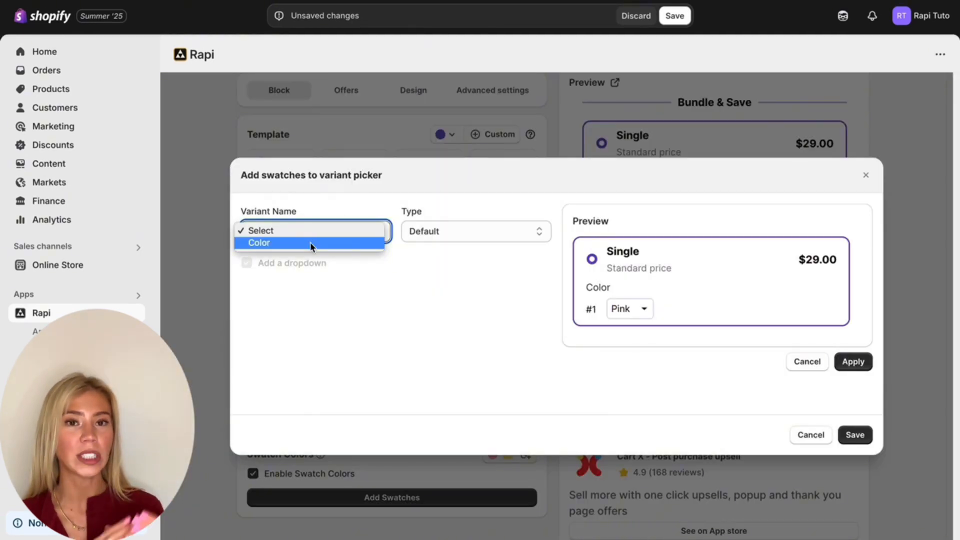
click(310, 243)
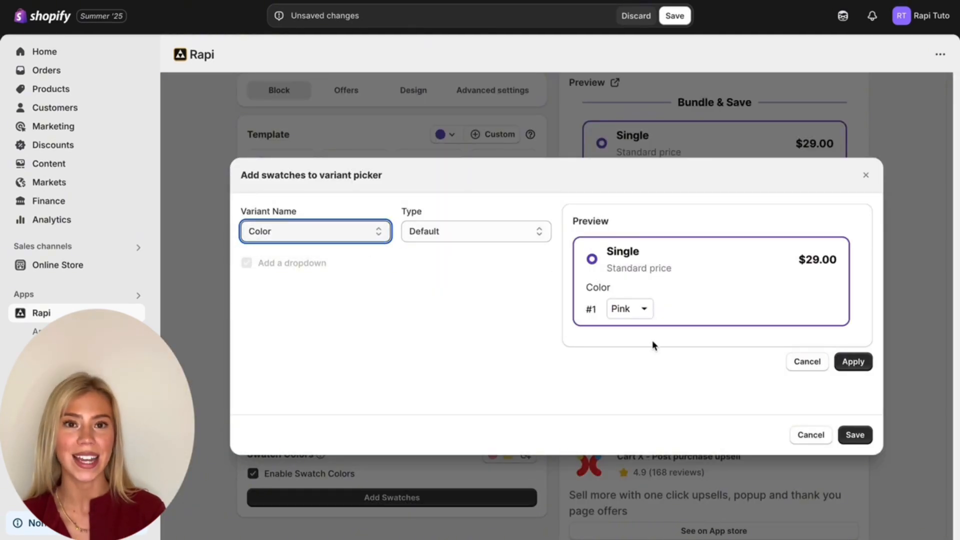
click(490, 231)
click(480, 242)
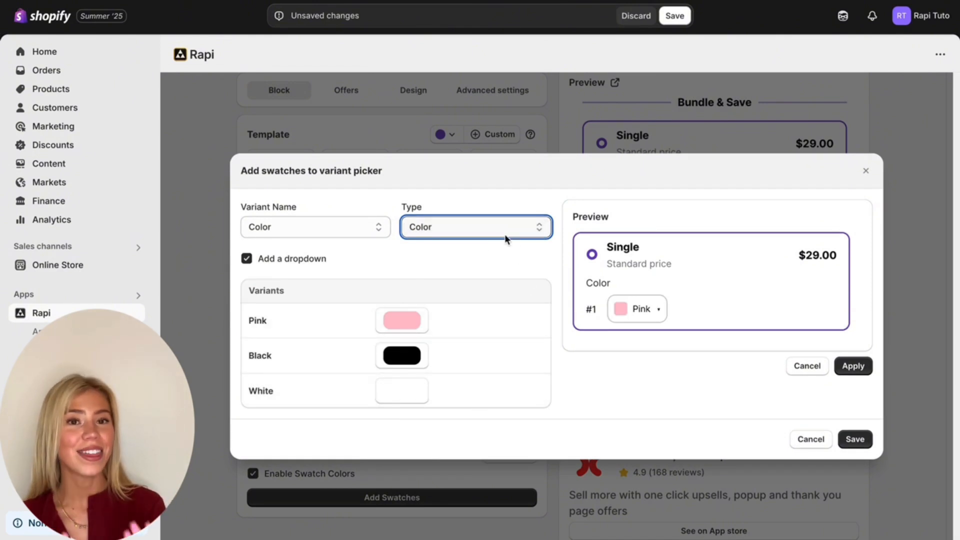
- Change the swatch type to Image and upload IMG_8267.JPG for the Pink variant
click(502, 236)
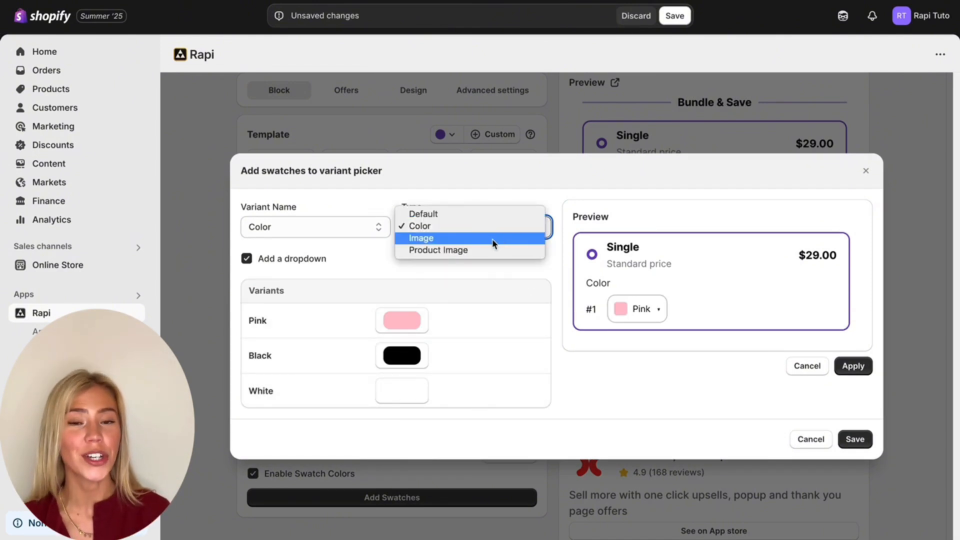
click(491, 239)
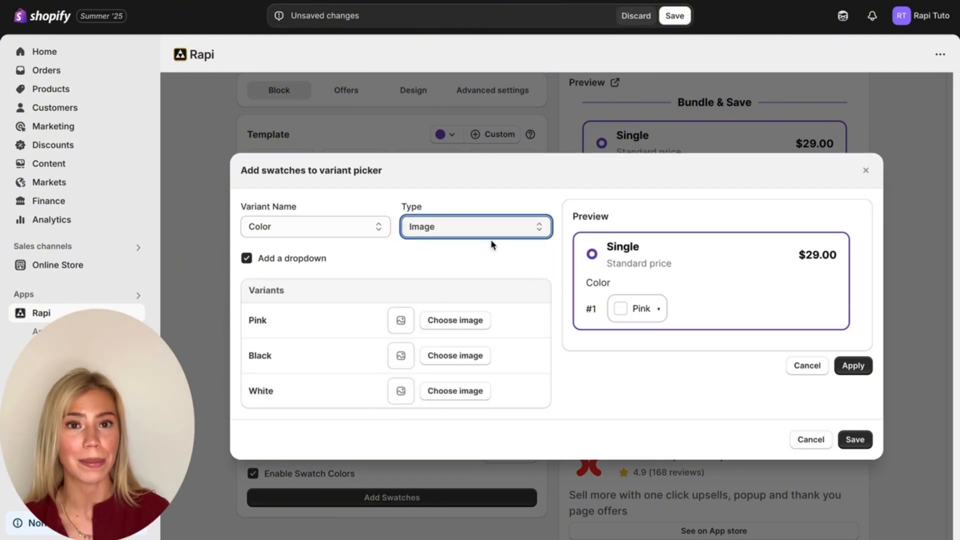
click(447, 322)
click(219, 20)
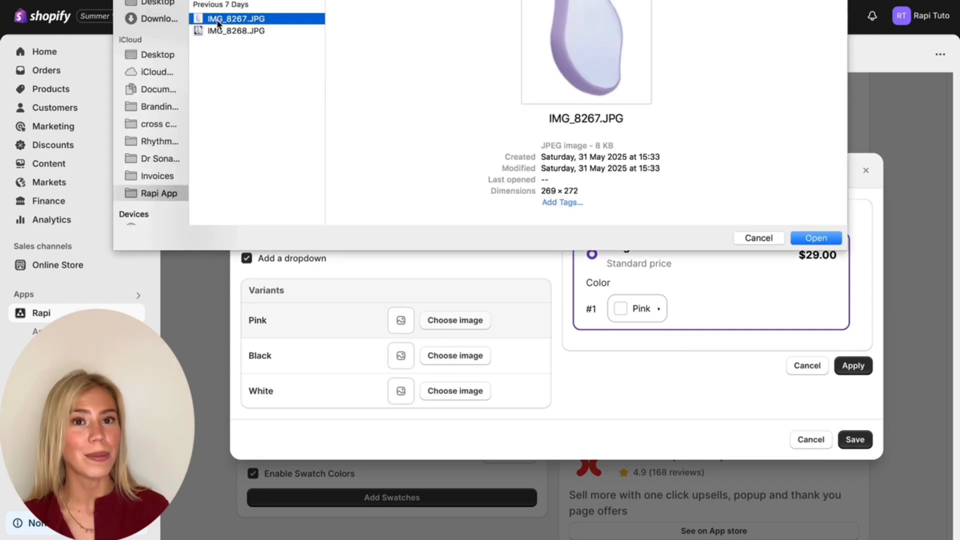
click(815, 237)
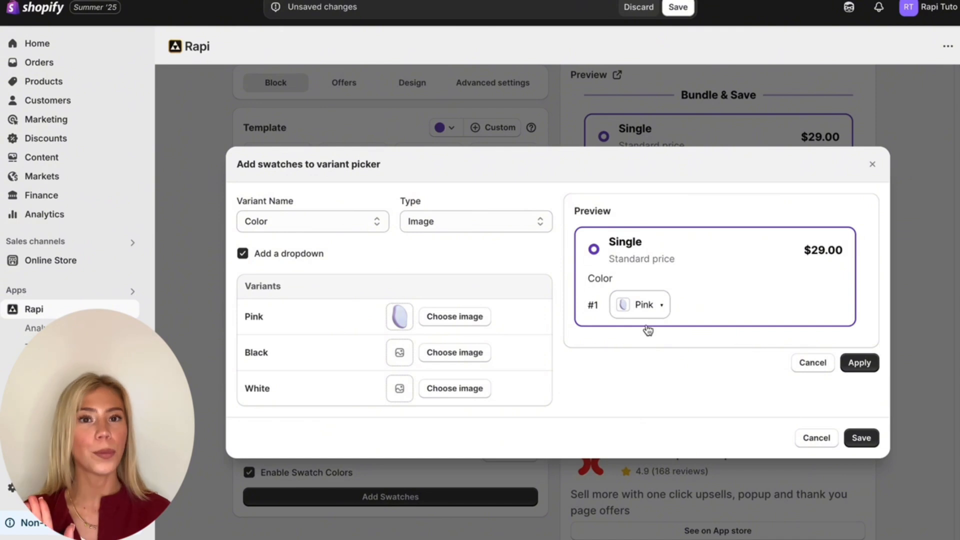
- Switch the swatch type to Product Image and return it to Color
click(486, 226)
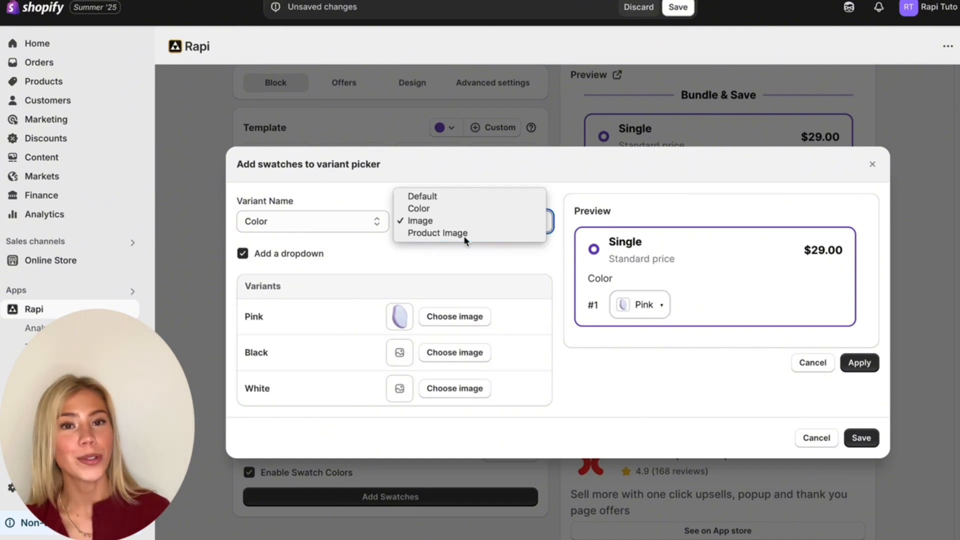
click(467, 233)
click(470, 234)
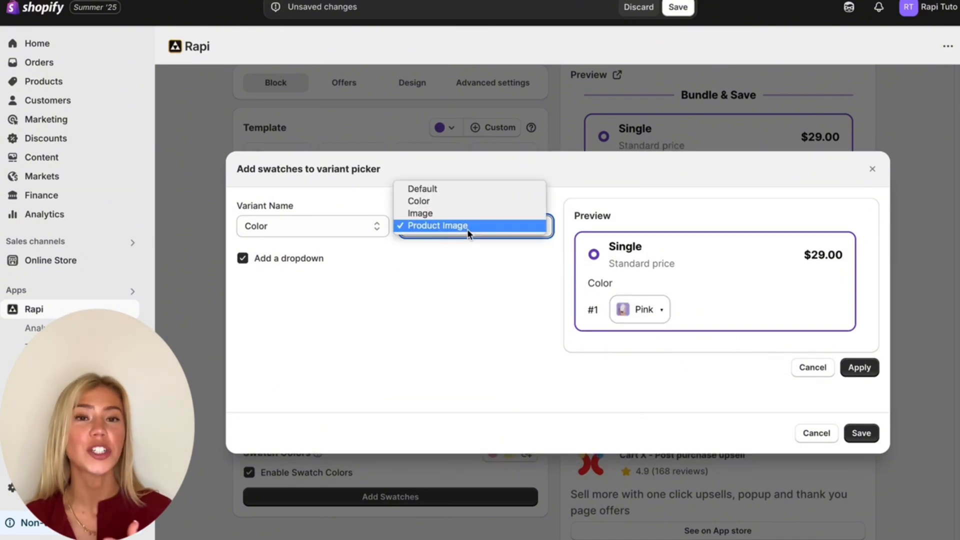
click(464, 201)
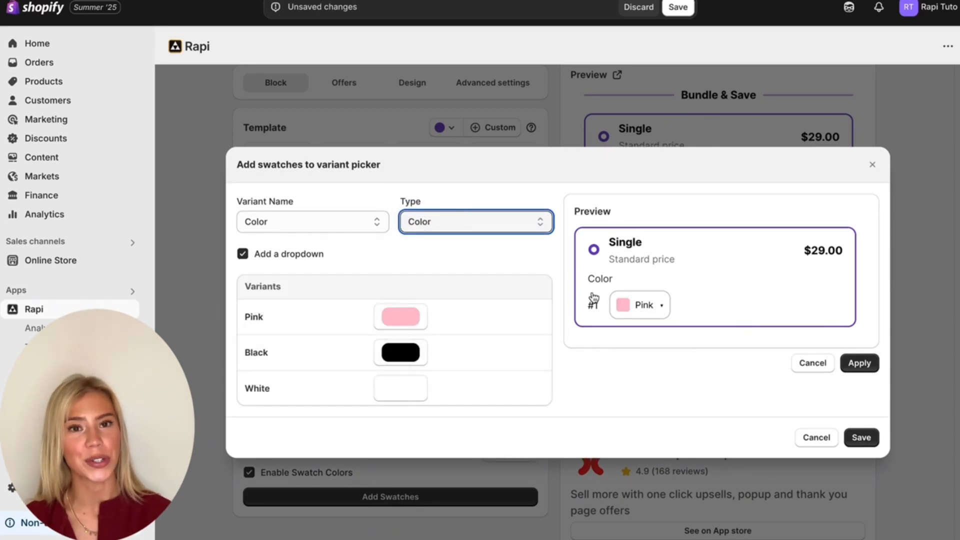
- Apply the Color variant's swatch setup and turn off its dropdown display
click(860, 363)
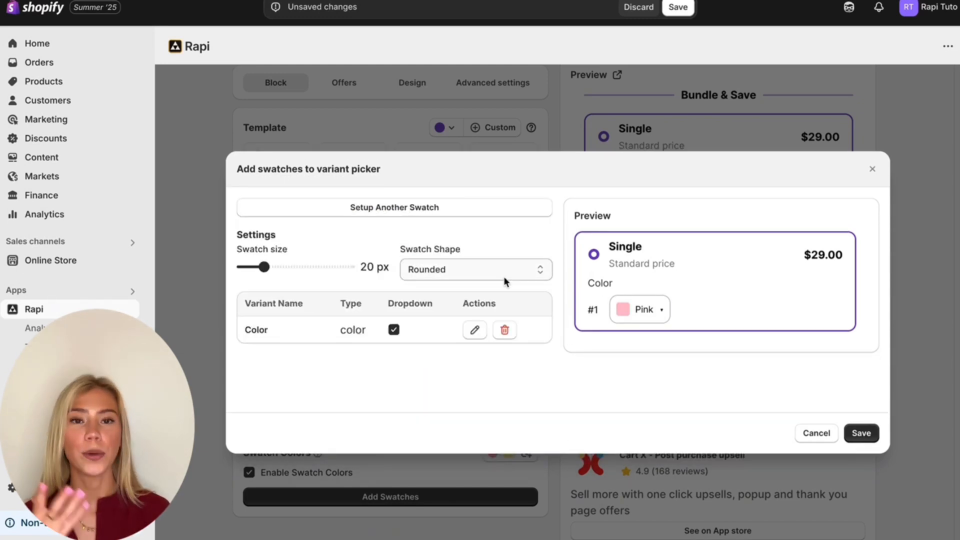
click(393, 329)
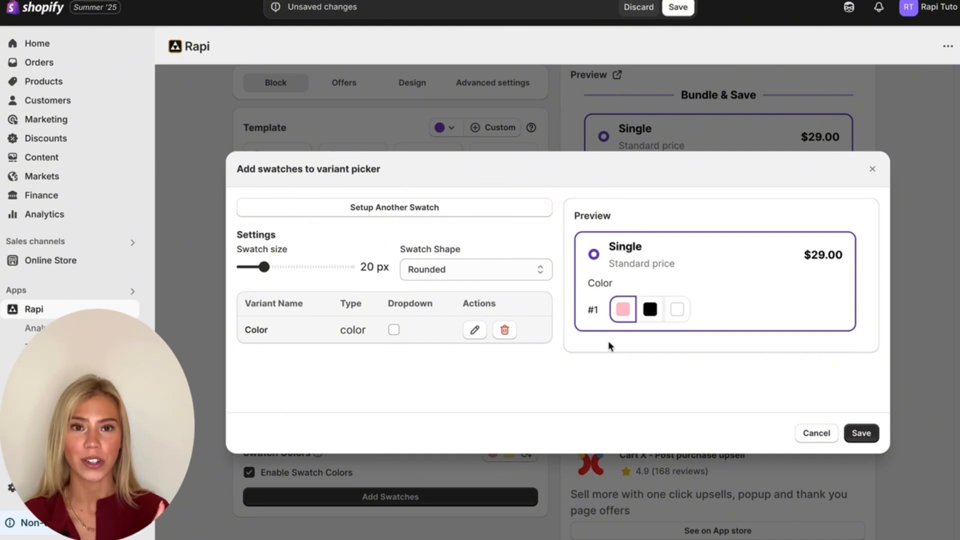
- Try the Circle and Square swatch shapes, settle on Circle, and save the swatch settings
click(516, 268)
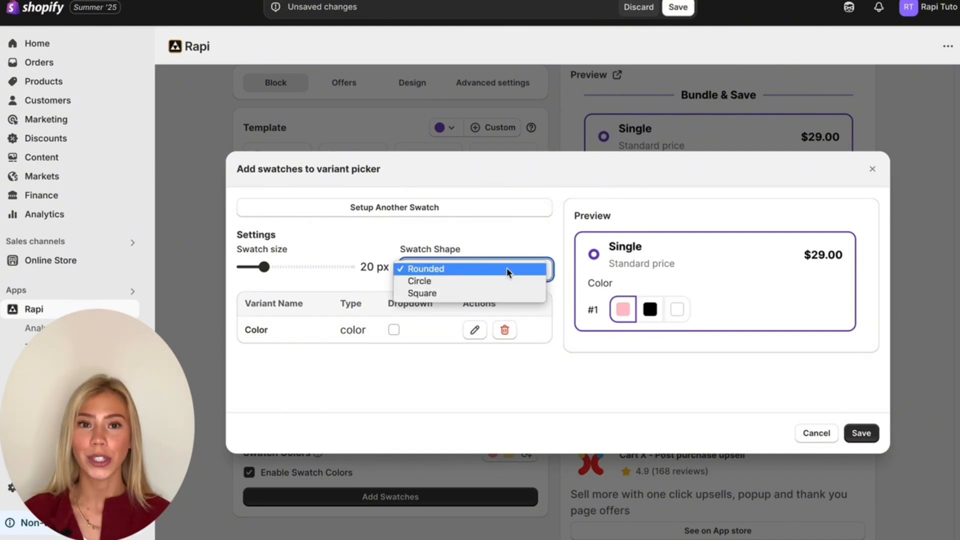
click(482, 278)
click(480, 275)
click(480, 280)
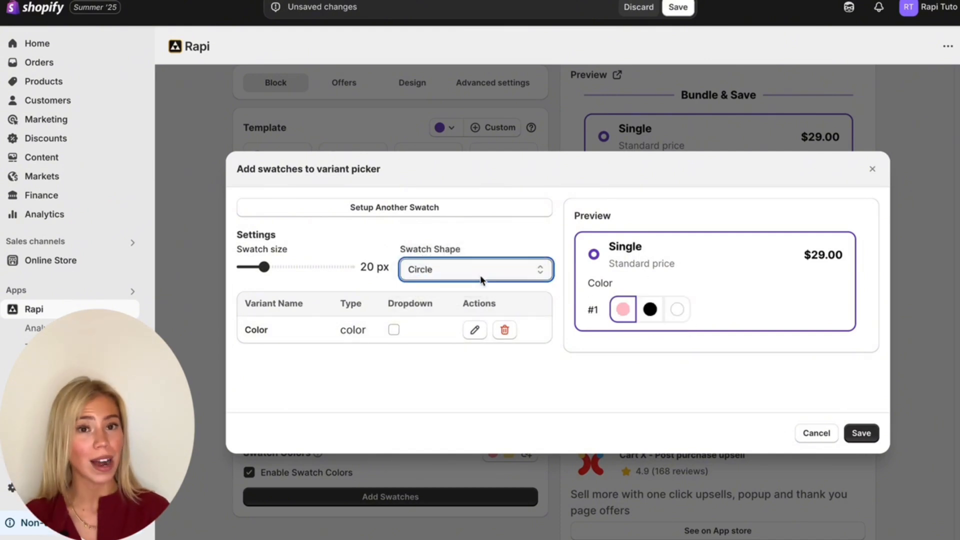
click(480, 275)
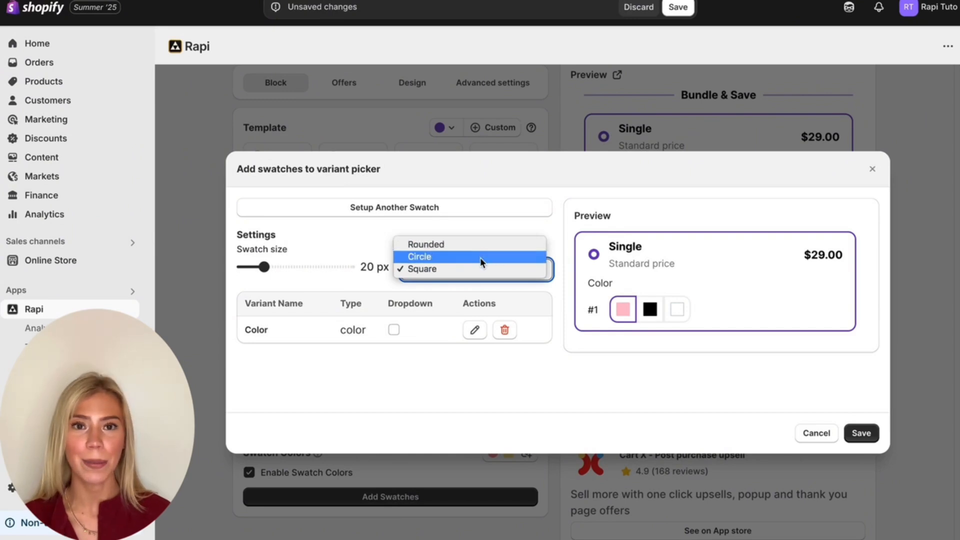
click(480, 257)
click(861, 433)
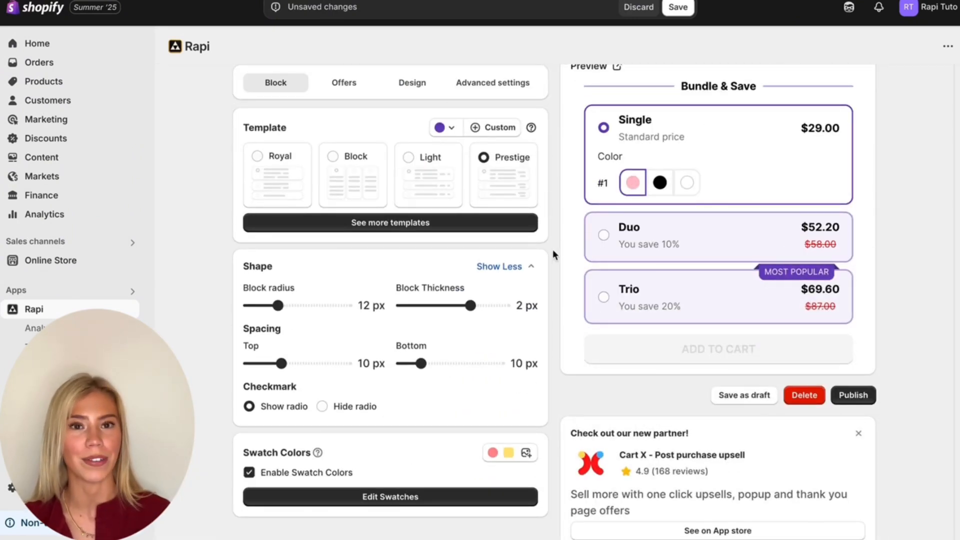
- Delete the third volume discount offer, Trio, from the bundle's offers
click(351, 84)
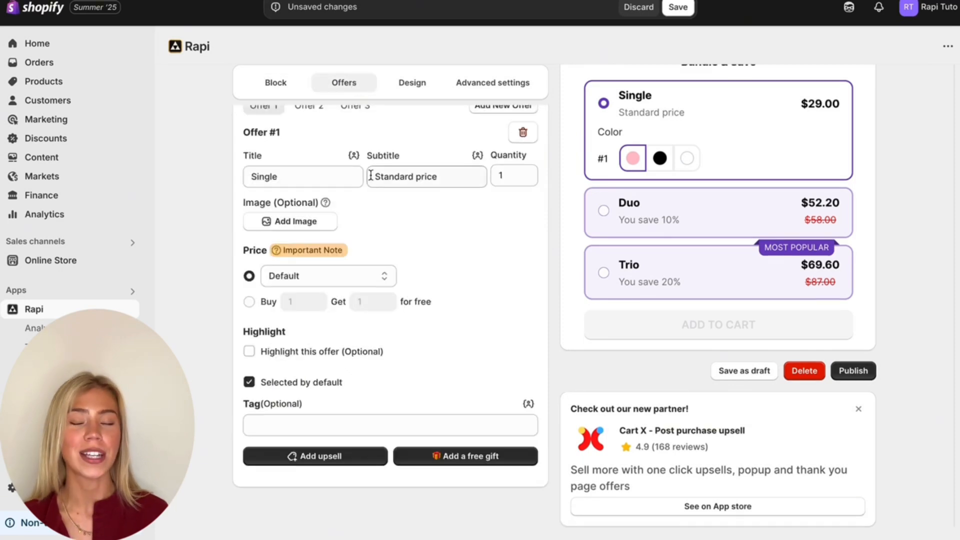
scroll(371, 175, up, 2)
click(355, 166)
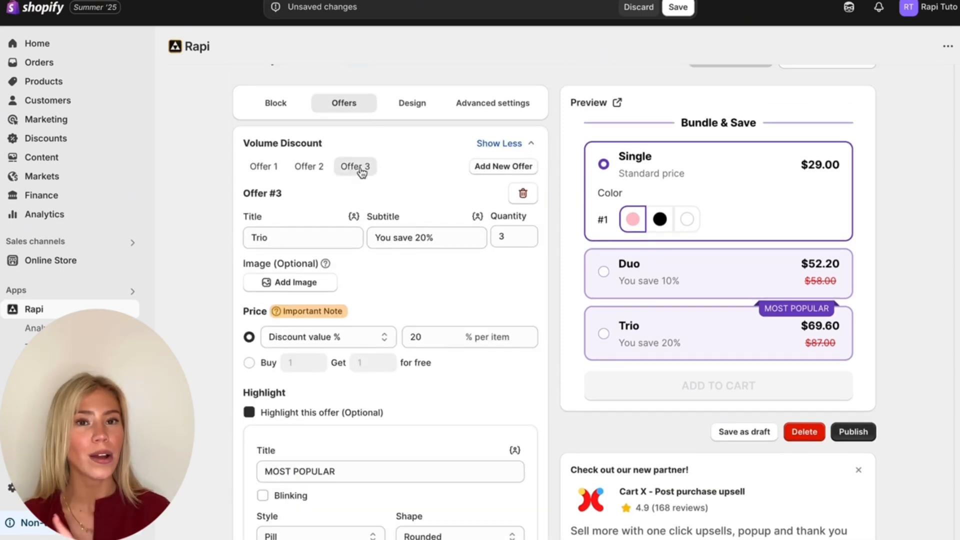
click(524, 195)
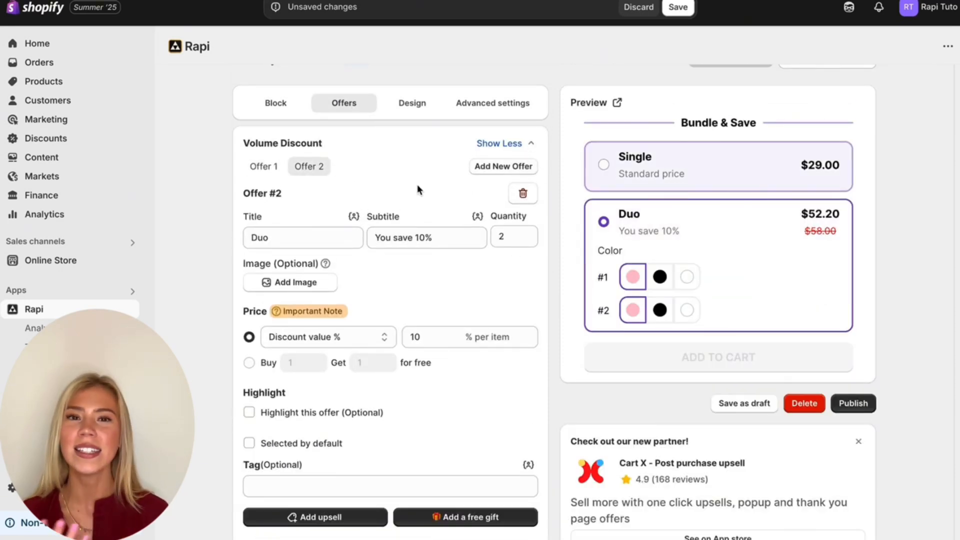
- Change Offer 1's title to "Single Pack Of X" followed by the Product title variable
click(265, 166)
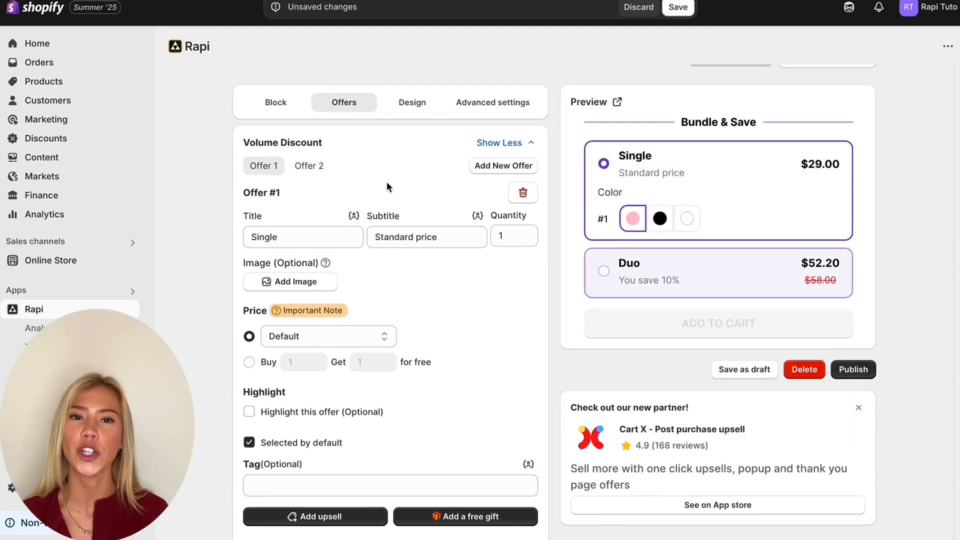
scroll(387, 188, down, 1)
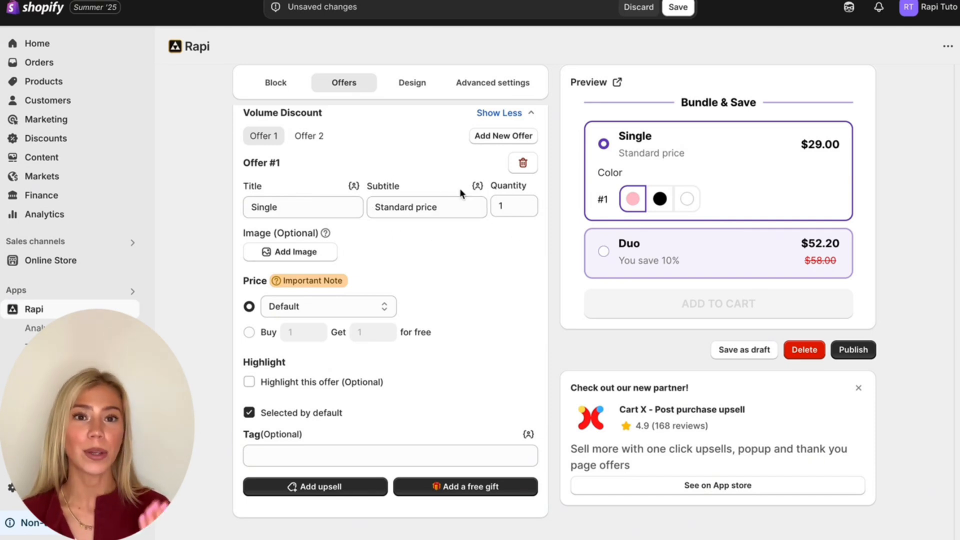
click(302, 208)
text(Pac)
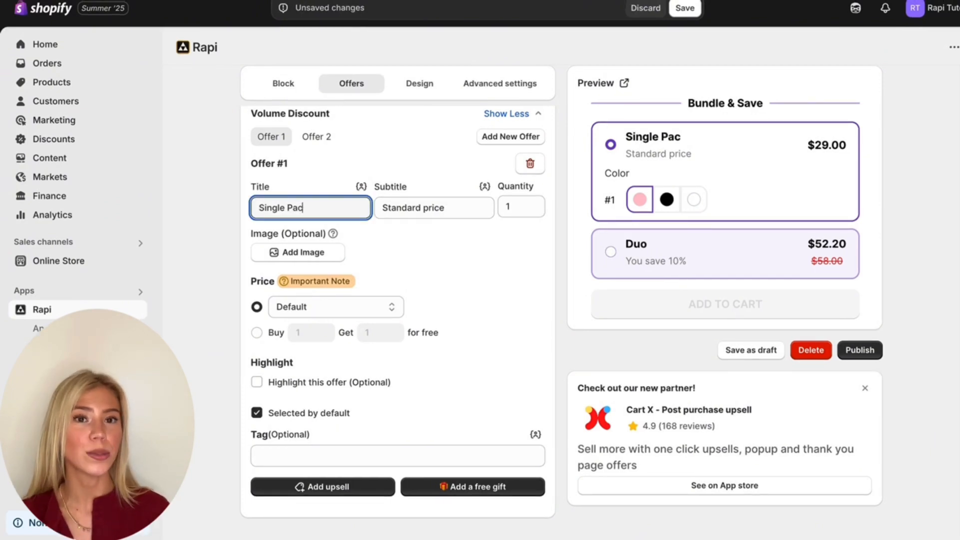
text(k Of X)
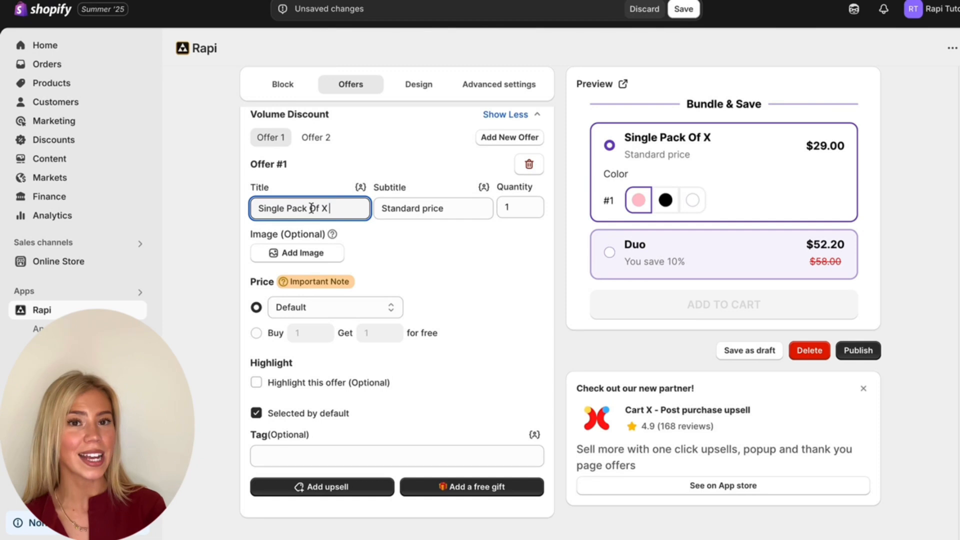
click(360, 187)
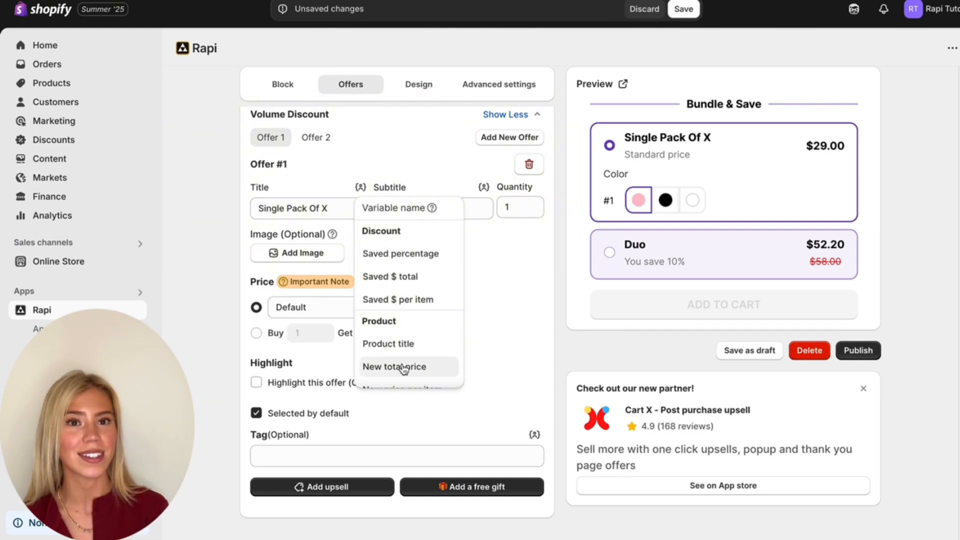
click(419, 345)
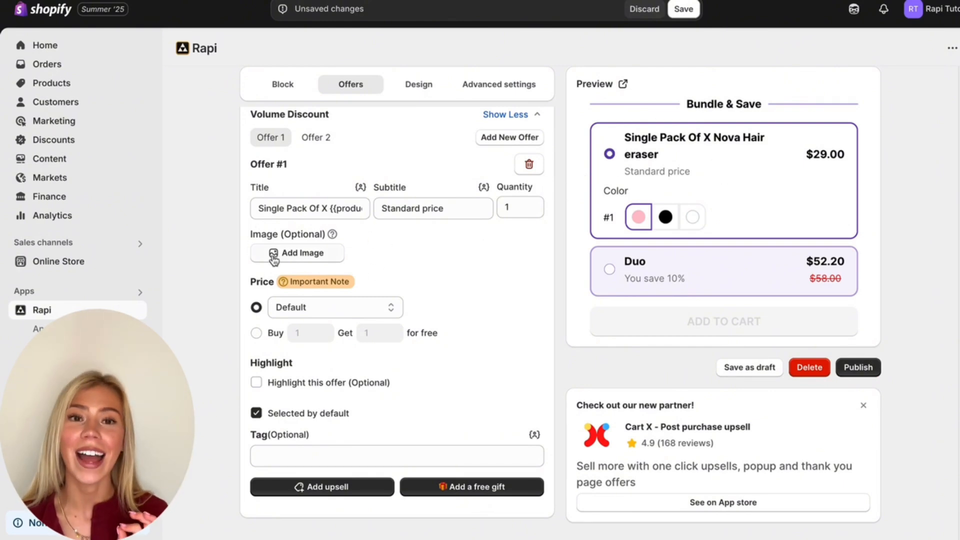
- Upload IMG_8267.JPG as the image for Offer 1
click(292, 259)
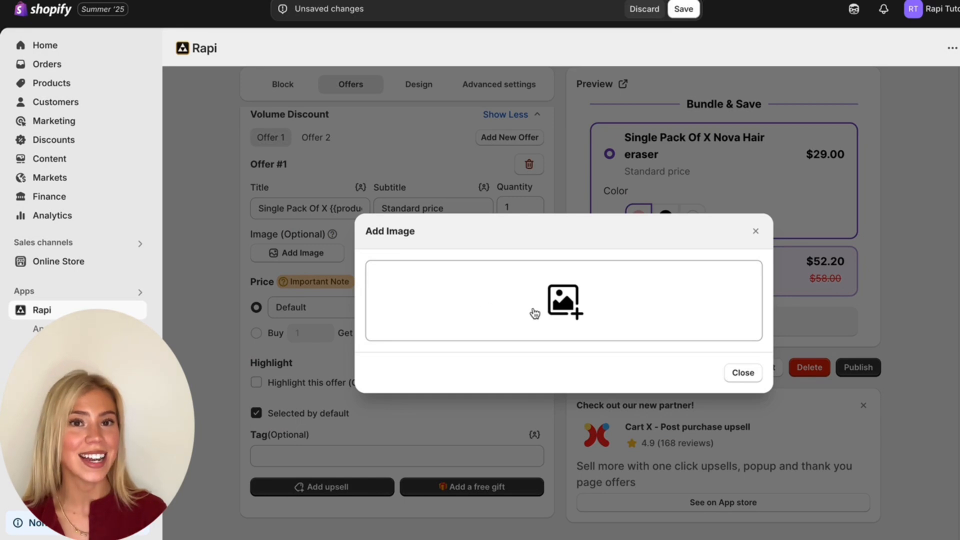
click(515, 328)
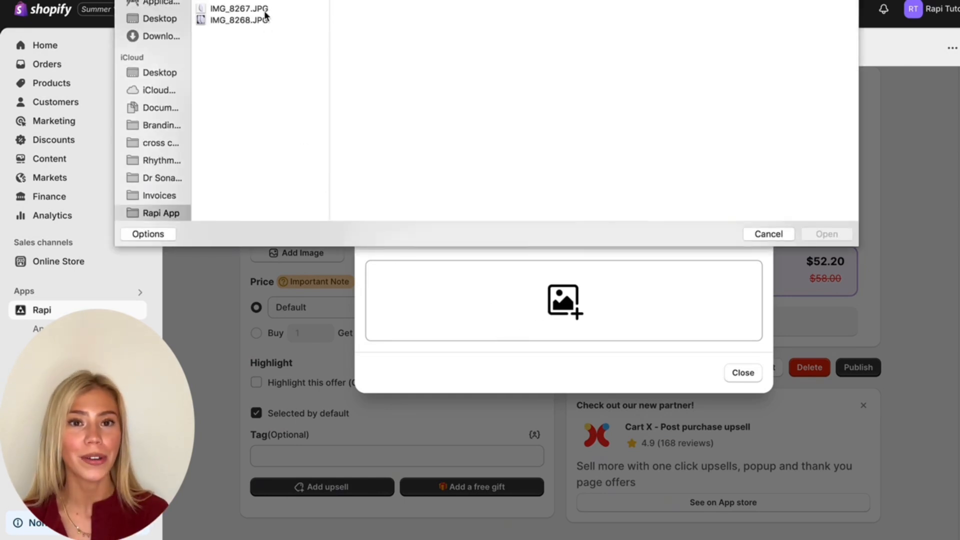
click(250, 9)
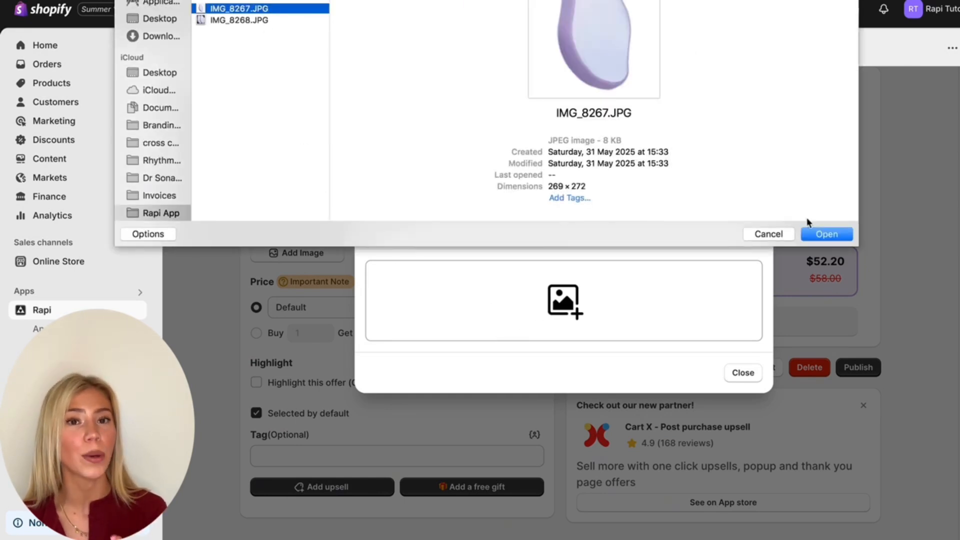
click(828, 235)
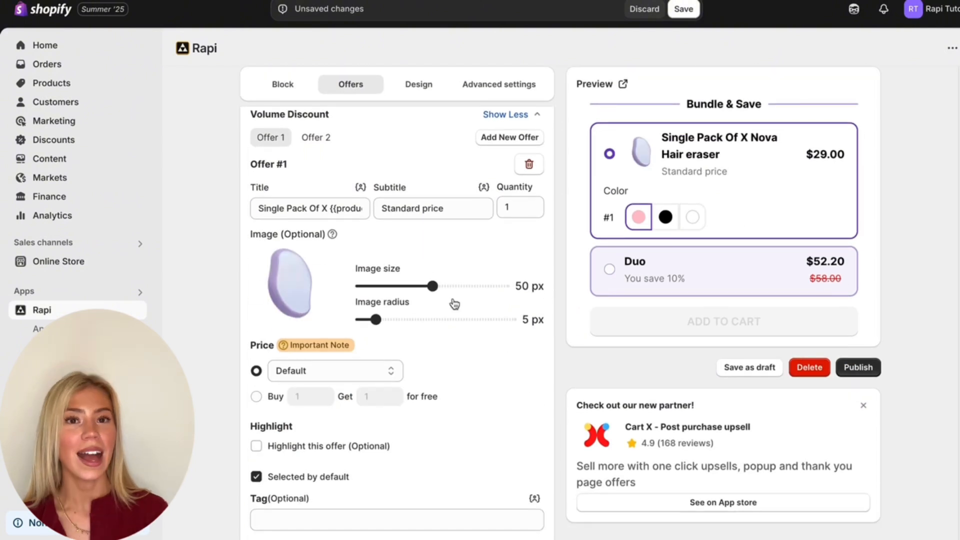
- Replace Offer 2's title with "Pack Of 2 X" followed by the Product title variable
click(274, 374)
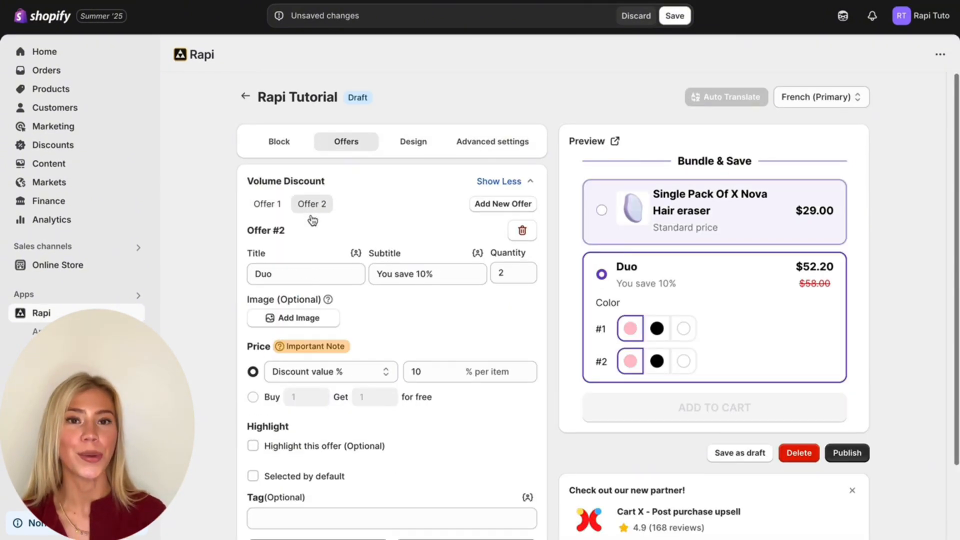
scroll(489, 275, down, 1)
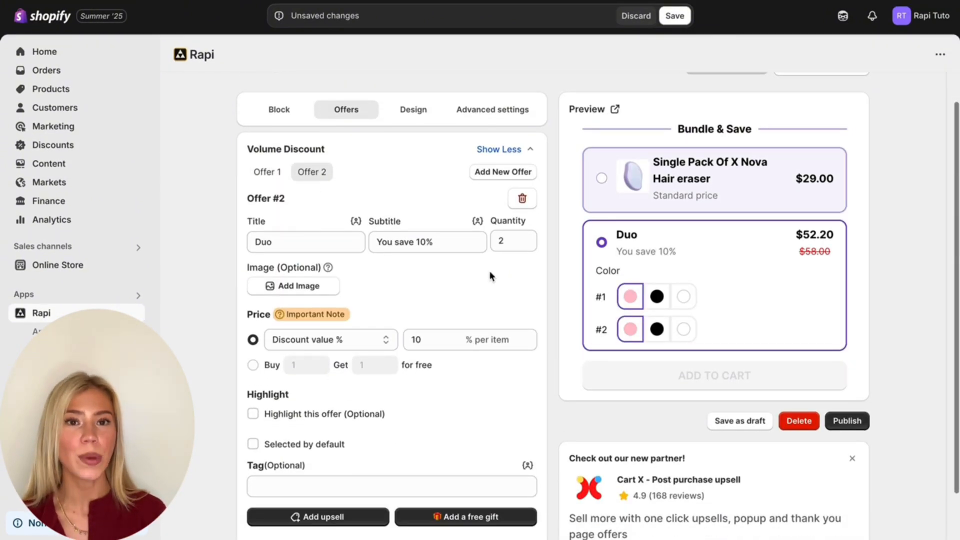
click(290, 245)
key(BackSpace)
key(BackSpace)
key(BackSpace)
text(Pa)
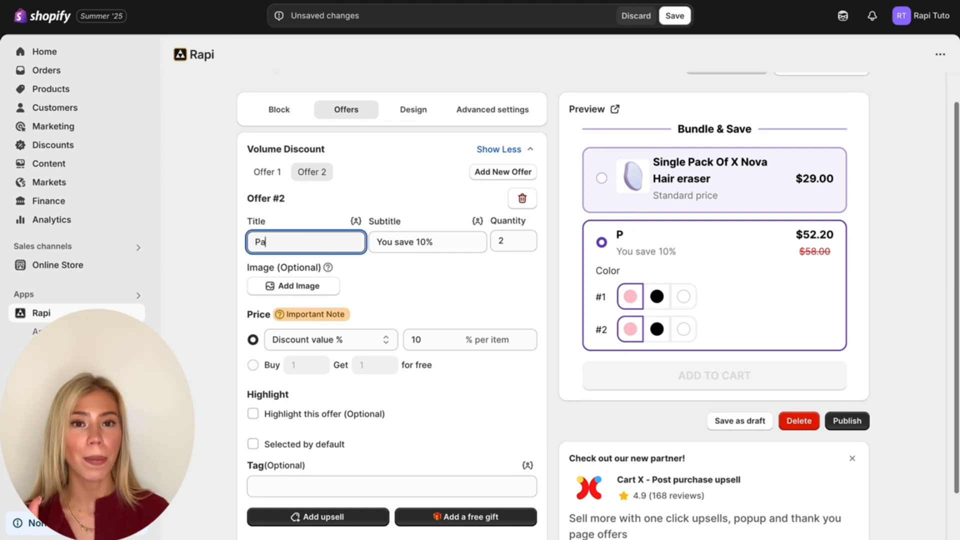
text(ck Of)
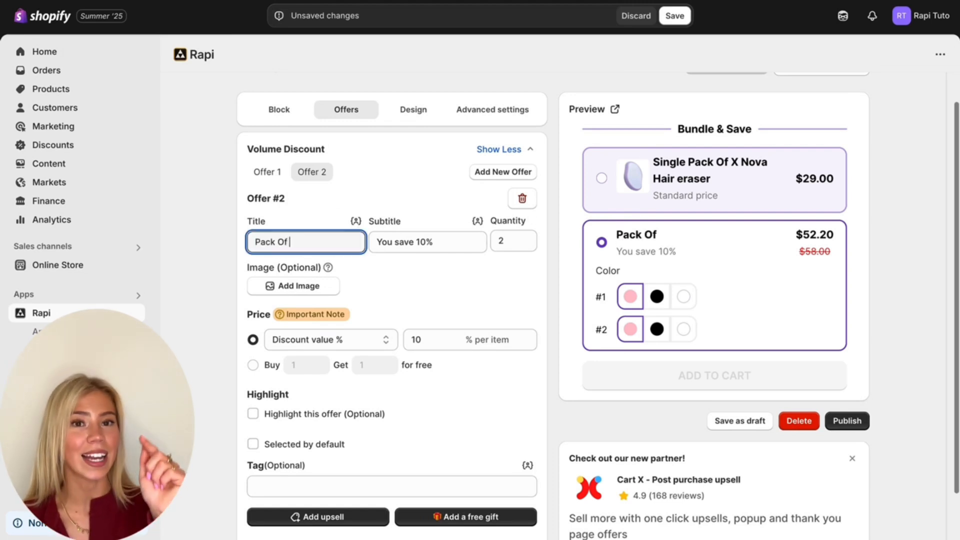
text( 2 X)
click(355, 221)
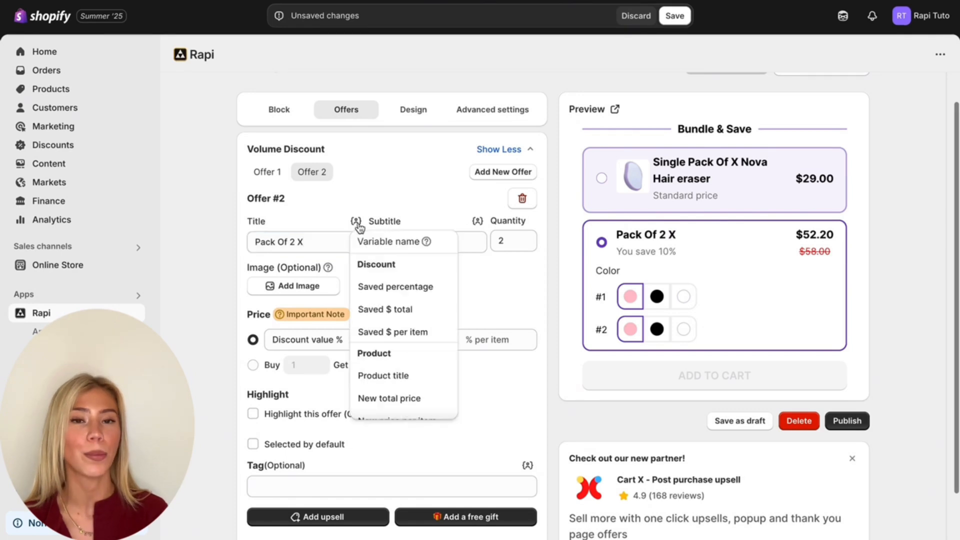
click(384, 375)
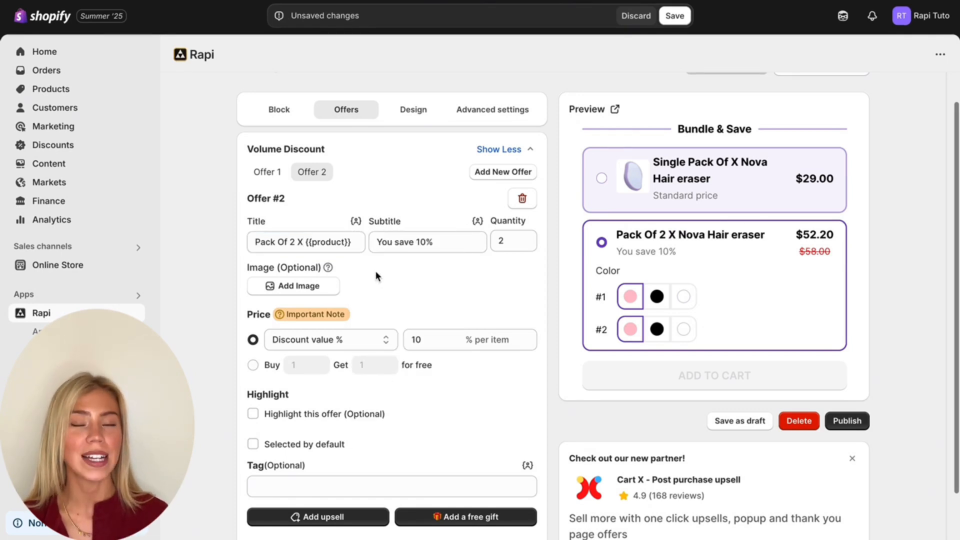
- Change Offer 2's subtitle to "You save 15%"
click(427, 245)
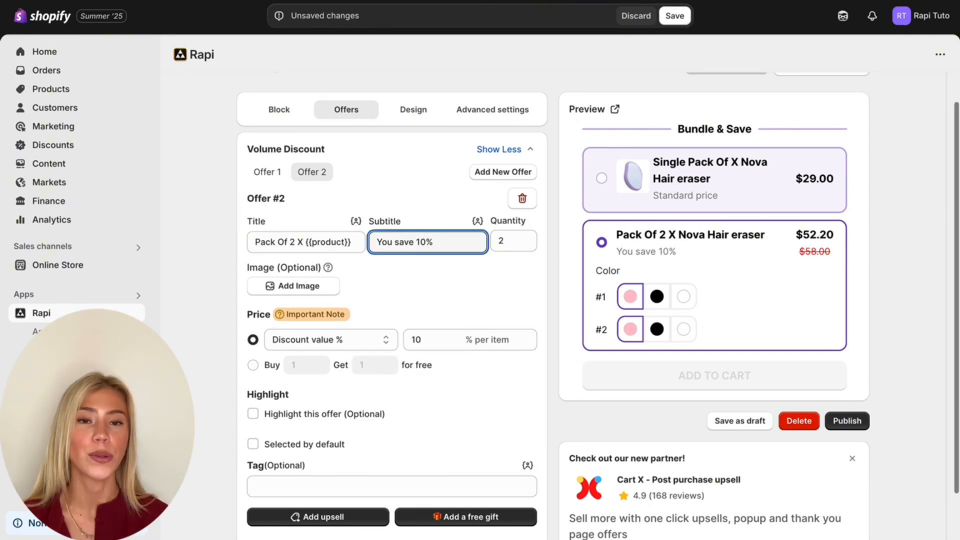
key(BackSpace)
text(5)
click(402, 291)
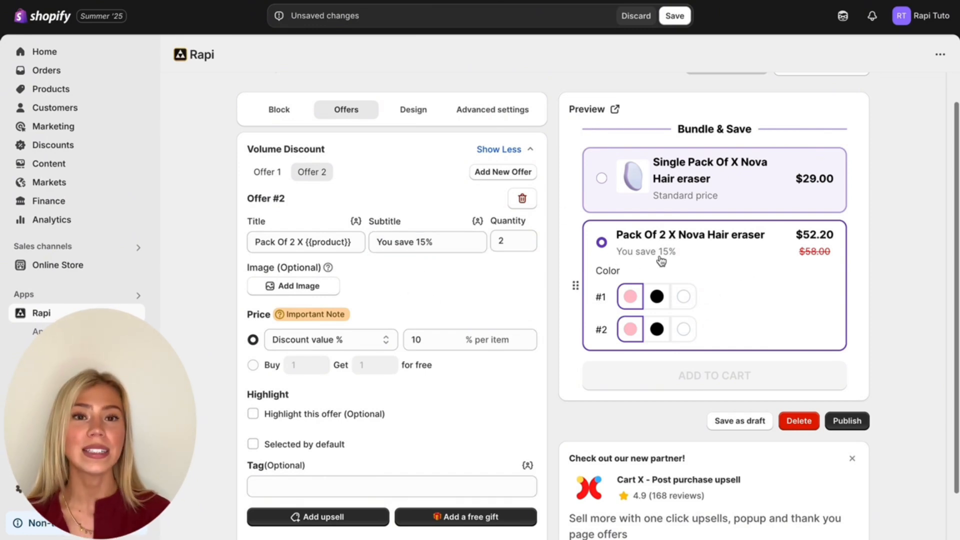
- Upload the picture of two hair erasers as the image for Offer 2
click(318, 284)
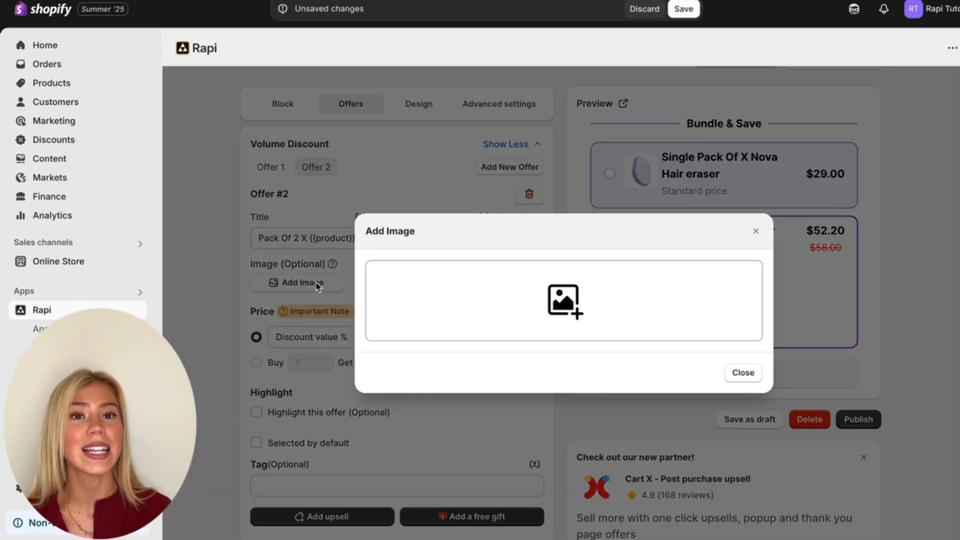
click(565, 328)
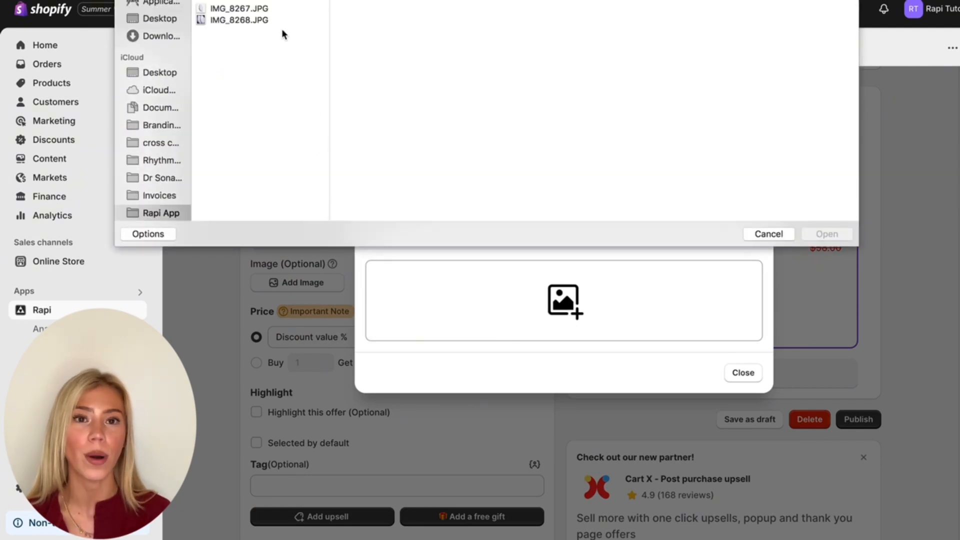
click(265, 0)
click(824, 235)
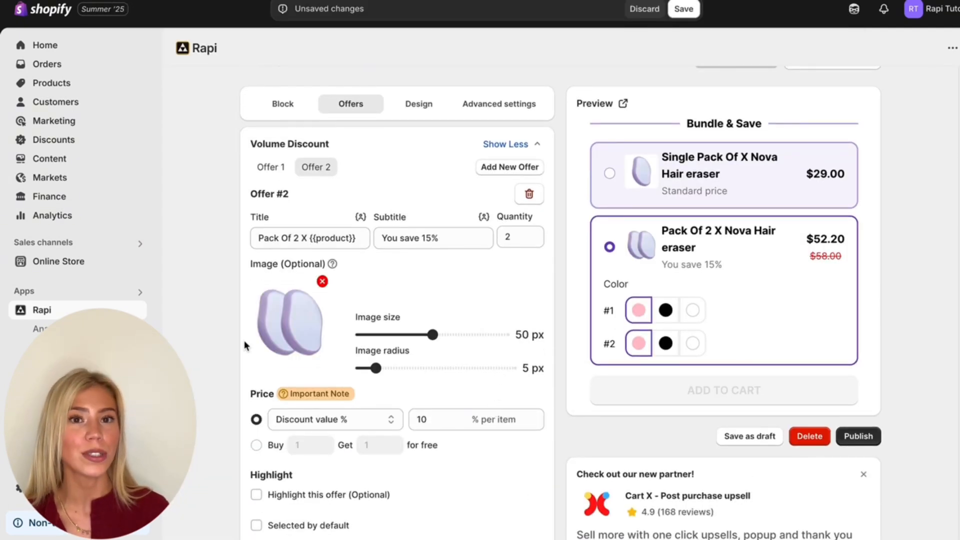
- Keep Offer 2's price type as Discount value % and set the discount to 15% per item
scroll(489, 470, down, 2)
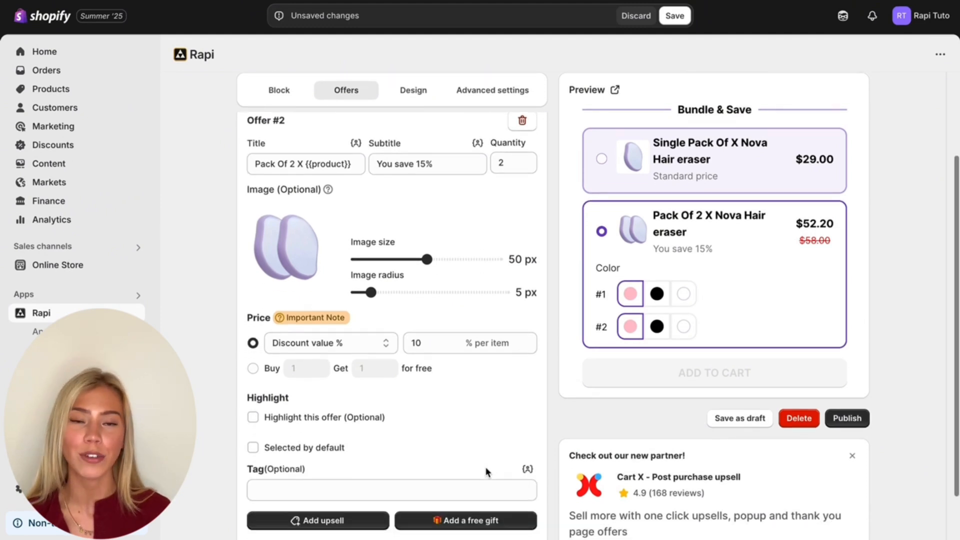
click(292, 342)
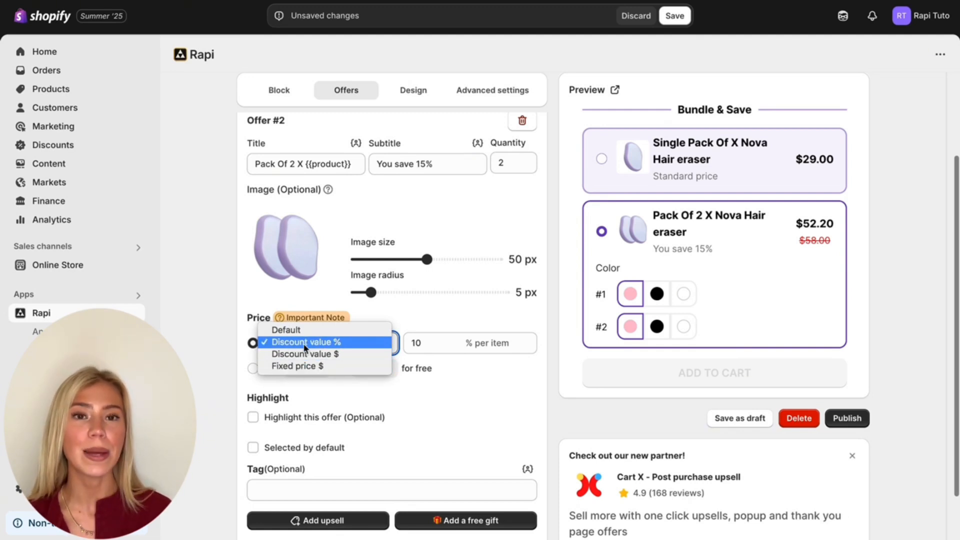
click(346, 342)
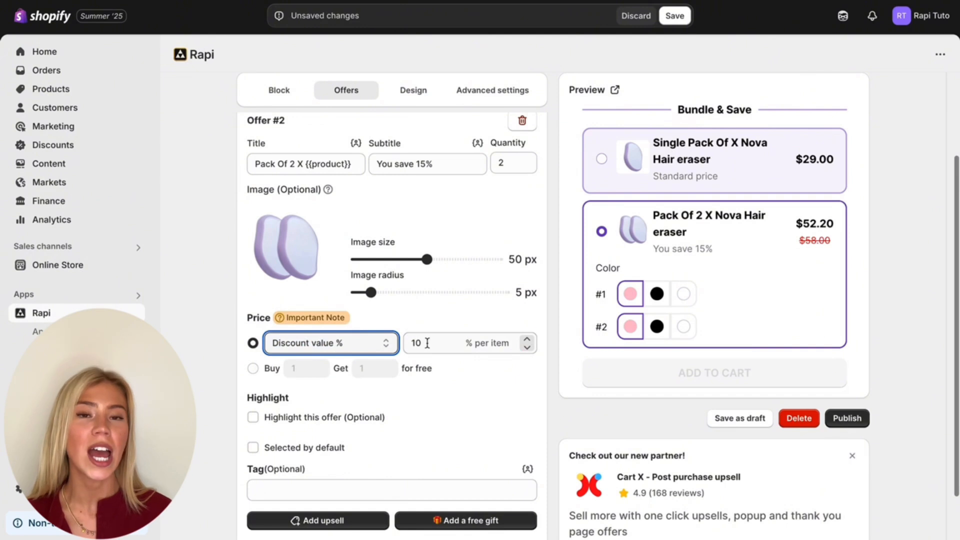
click(418, 345)
key(BackSpace)
key(BackSpace)
text(15)
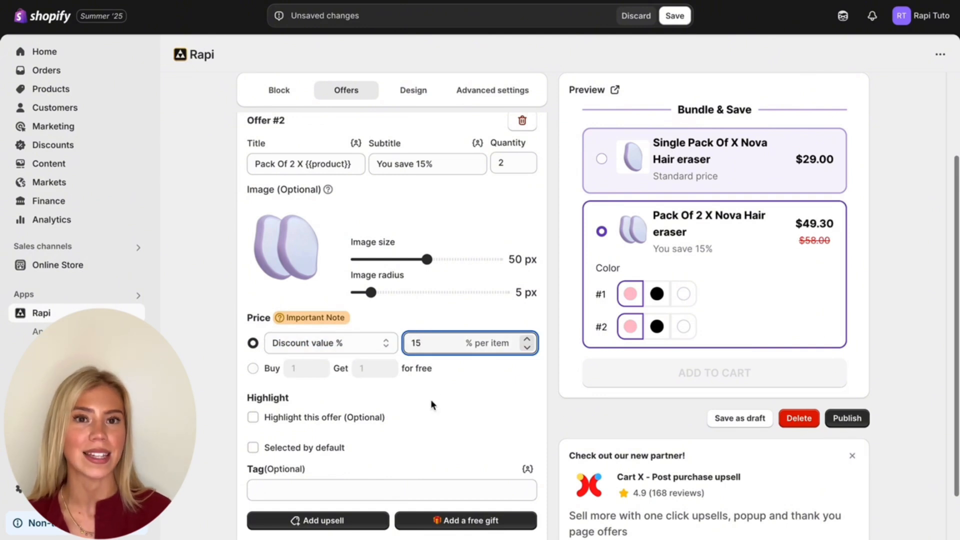
click(431, 400)
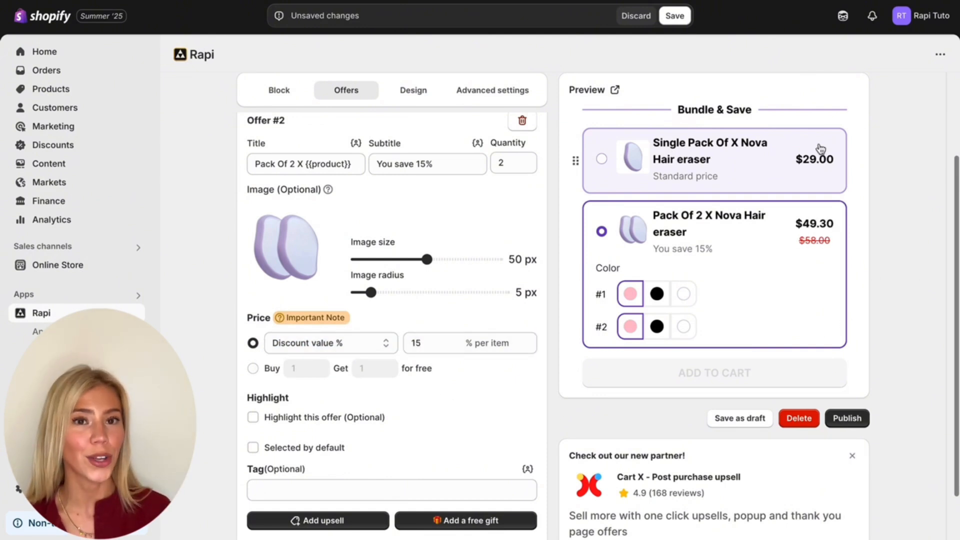
- Turn on the optional highlight for Offer 2
scroll(421, 446, down, 1)
scroll(422, 446, down, 1)
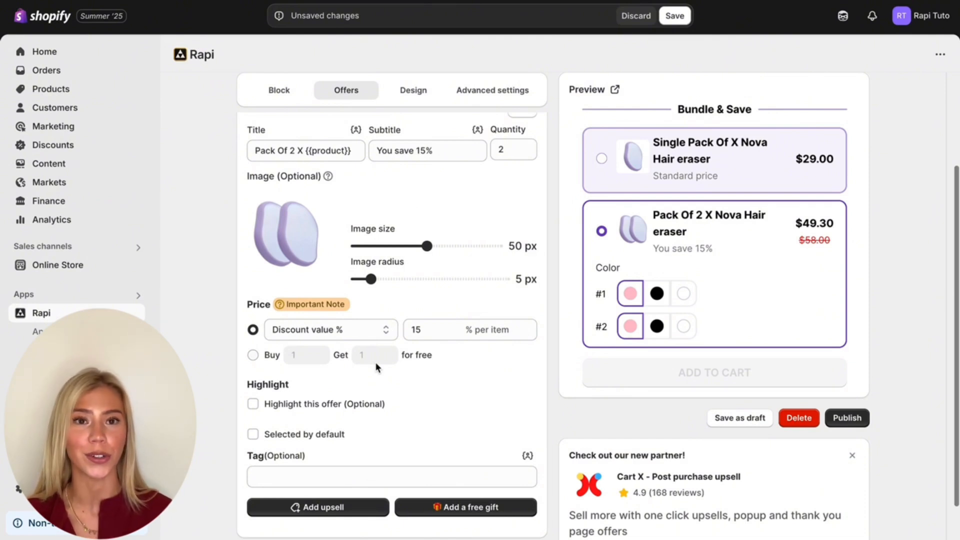
scroll(378, 367, down, 1)
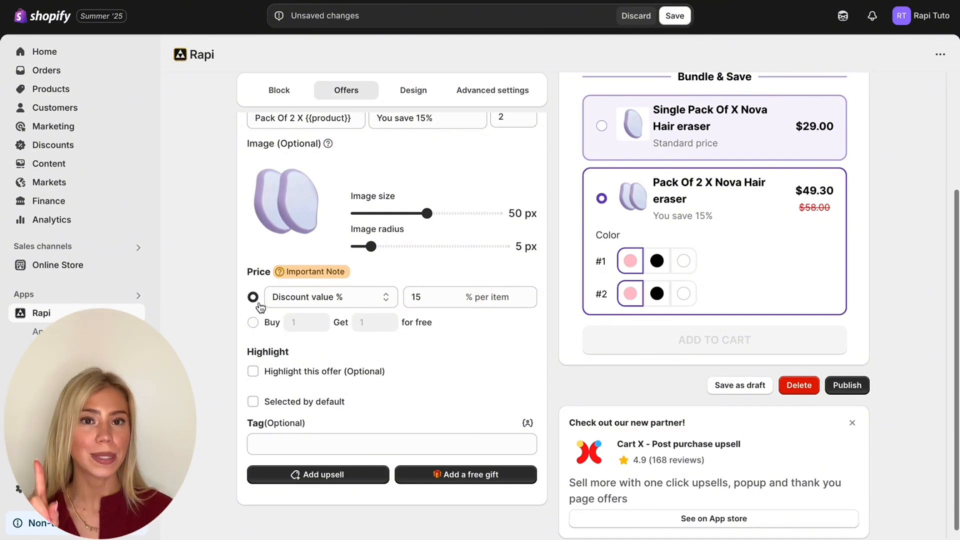
click(253, 371)
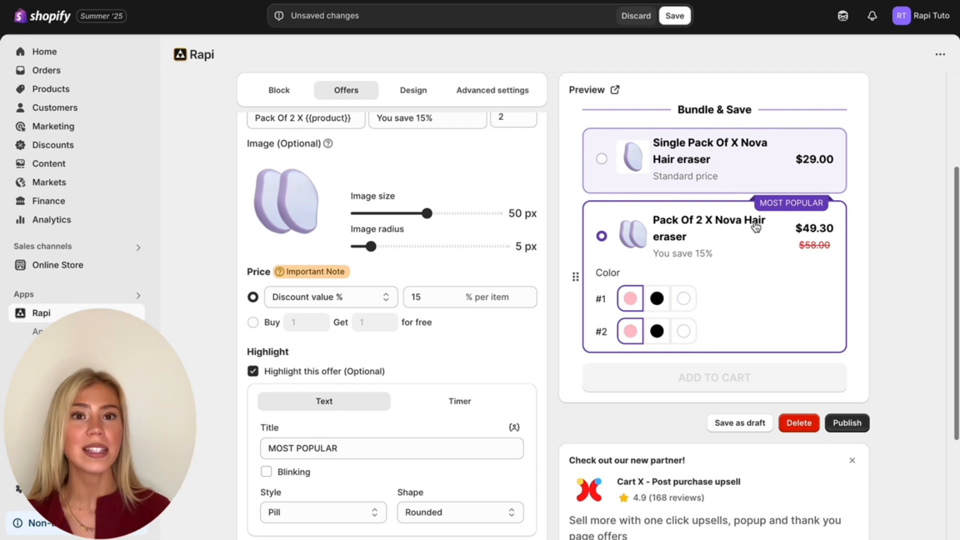
- Make Offer 2, the two-pack, the offer that is selected by default
scroll(427, 401, down, 3)
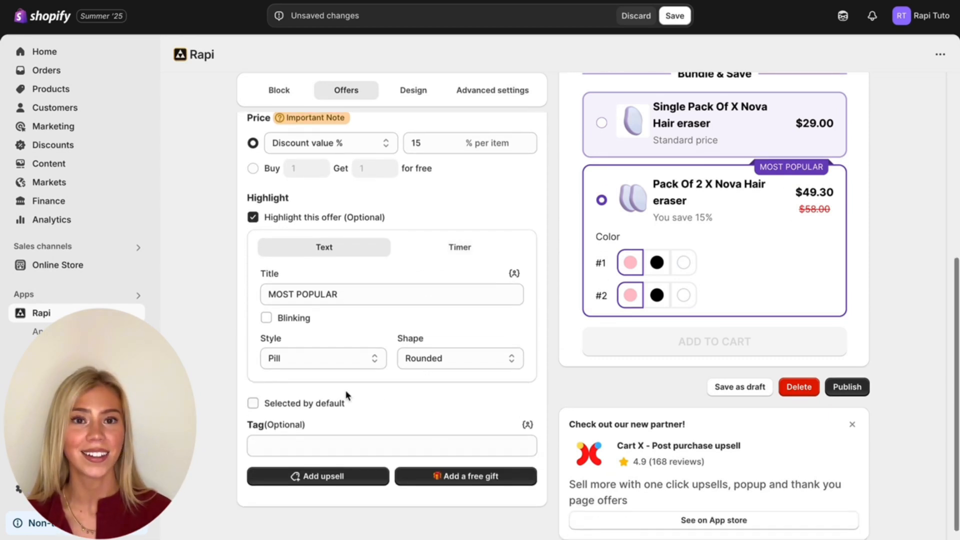
click(253, 403)
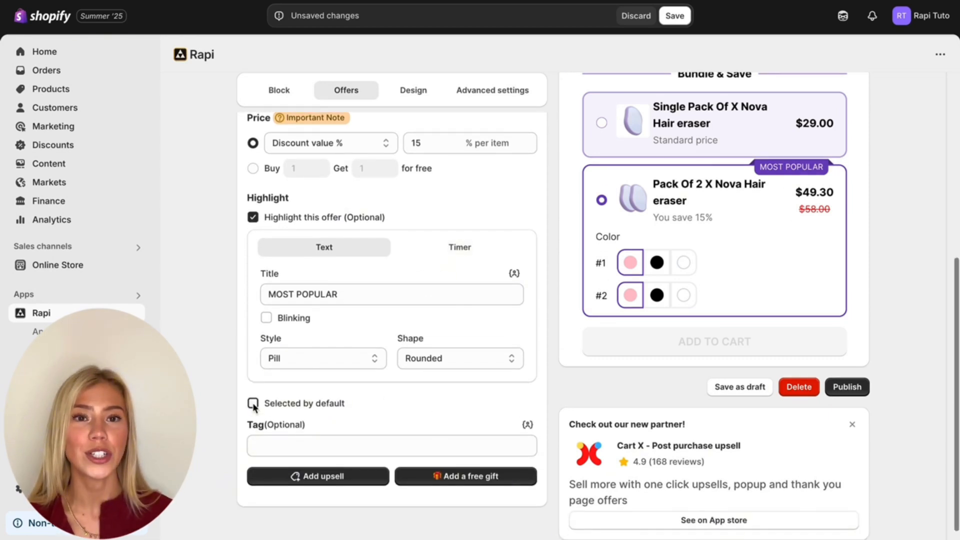
click(601, 200)
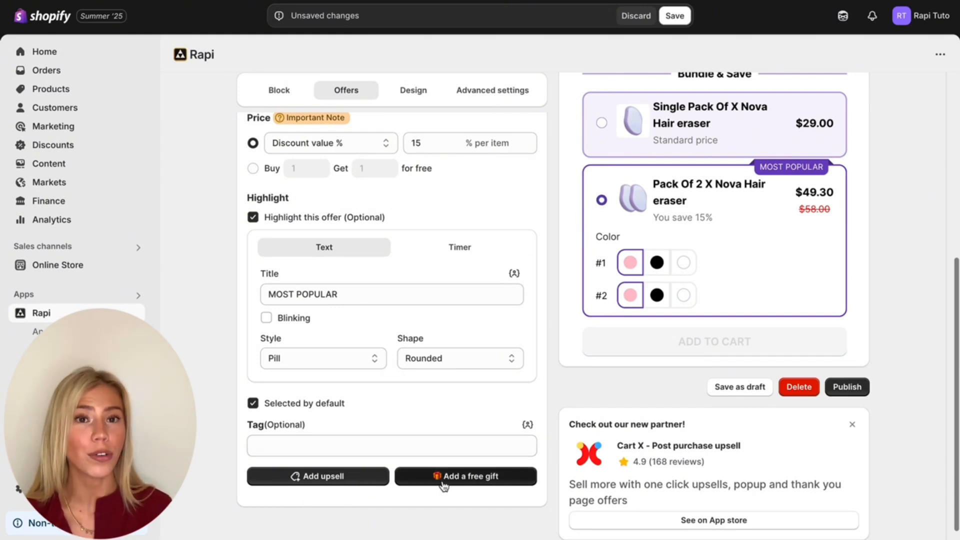
- Add Nova Cream as a free gift to Offer 2 and show the gift's original price
click(476, 478)
scroll(476, 486, down, 2)
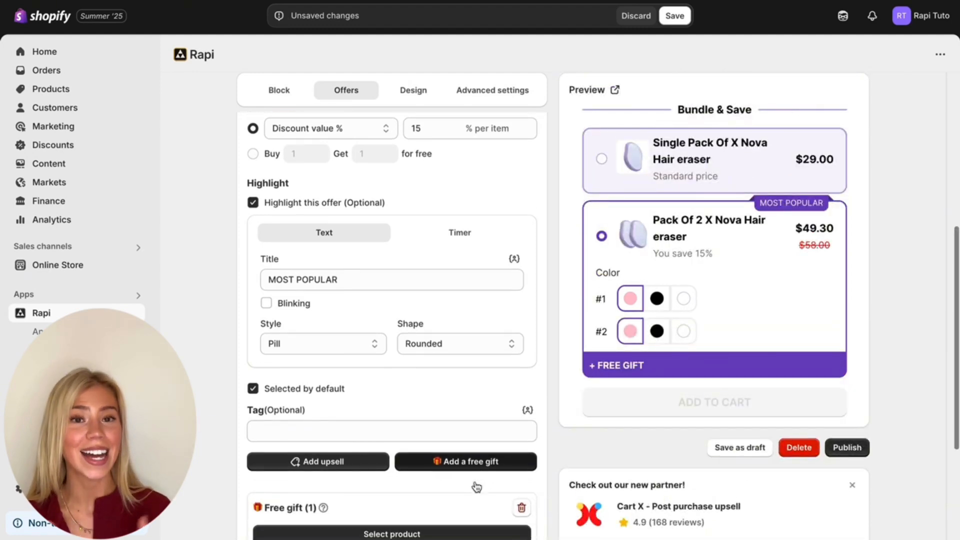
click(431, 461)
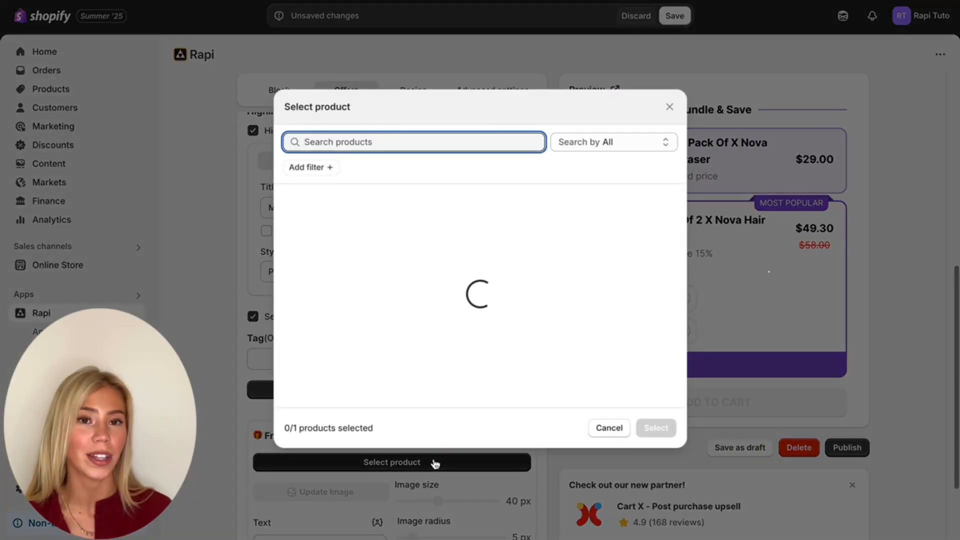
text(nova)
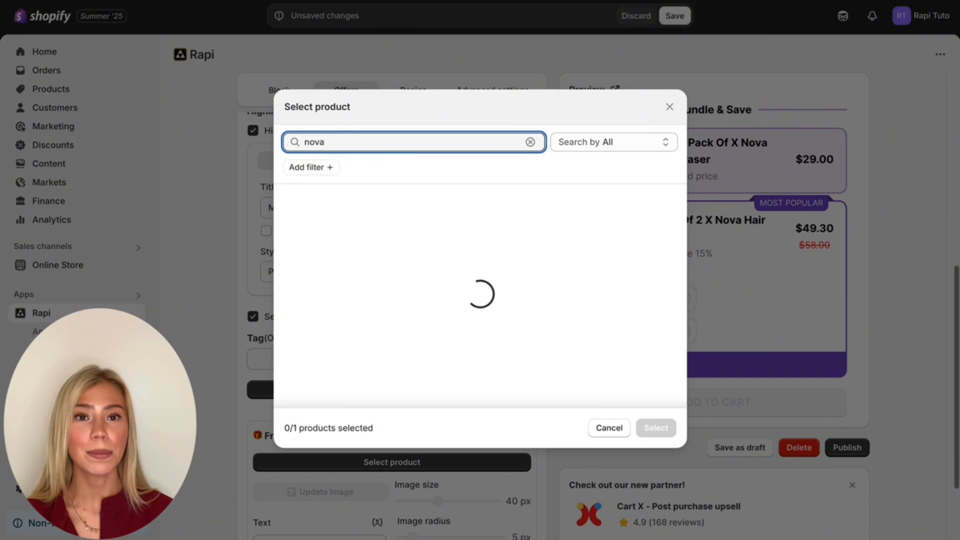
click(369, 206)
click(656, 428)
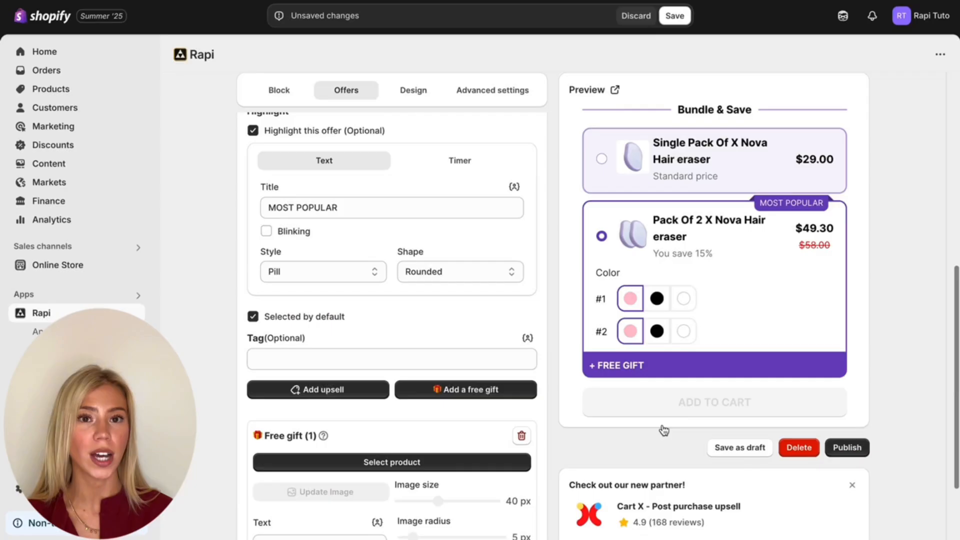
scroll(504, 392, down, 3)
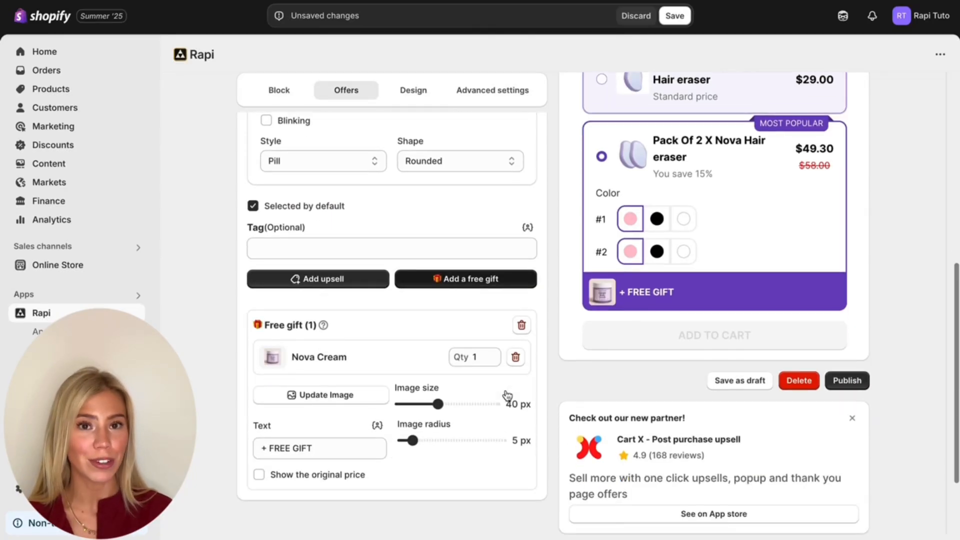
click(261, 469)
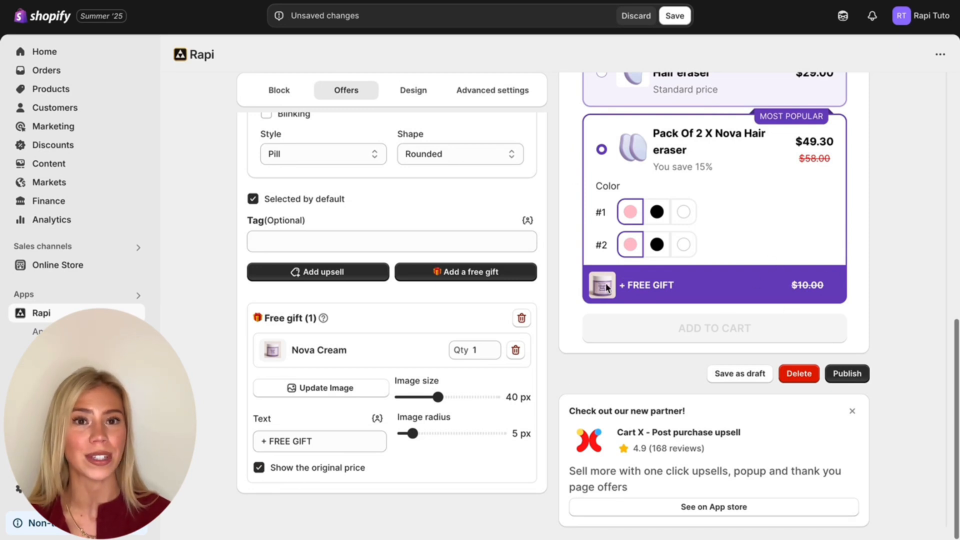
- Review the bundle's design options, covering the volume discount colors and the typography sizes and font styles
scroll(565, 288, up, 6)
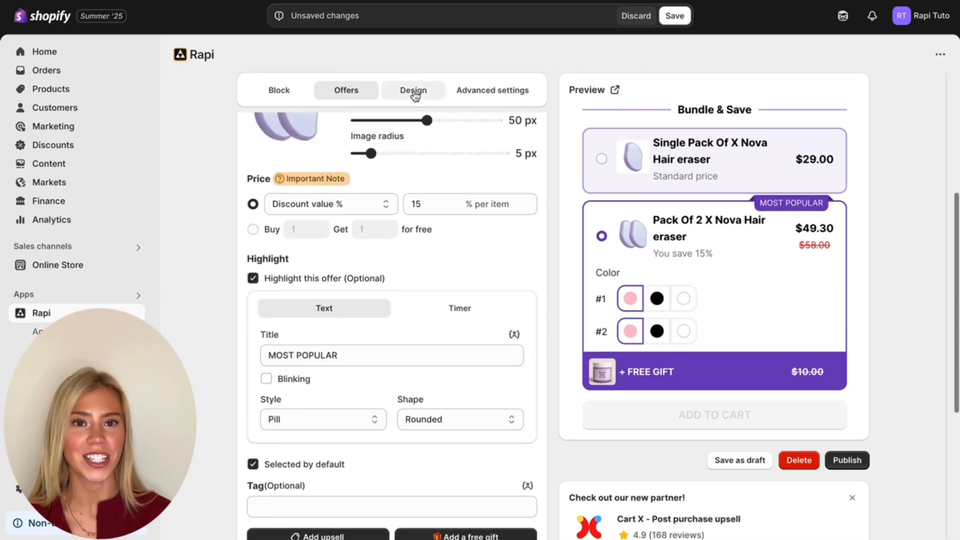
click(414, 92)
scroll(393, 206, up, 3)
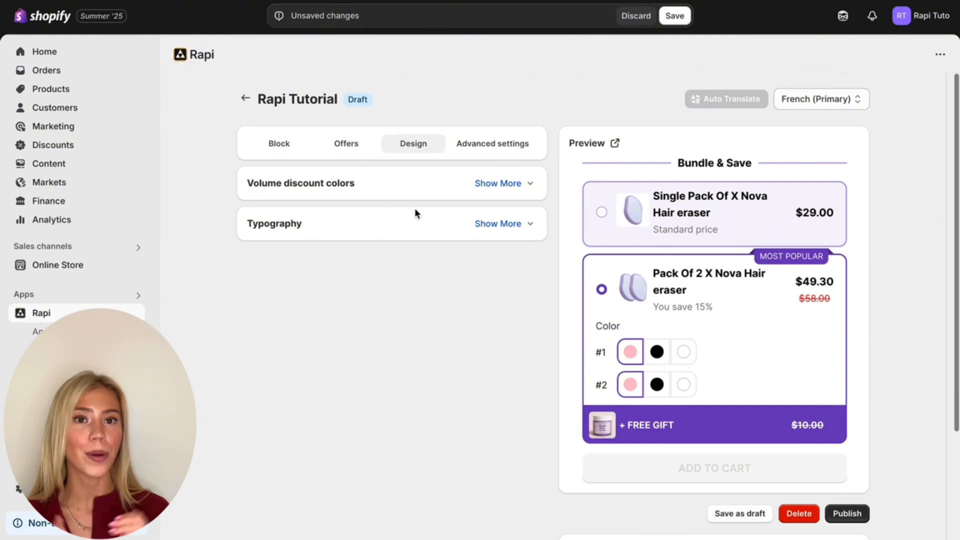
click(515, 183)
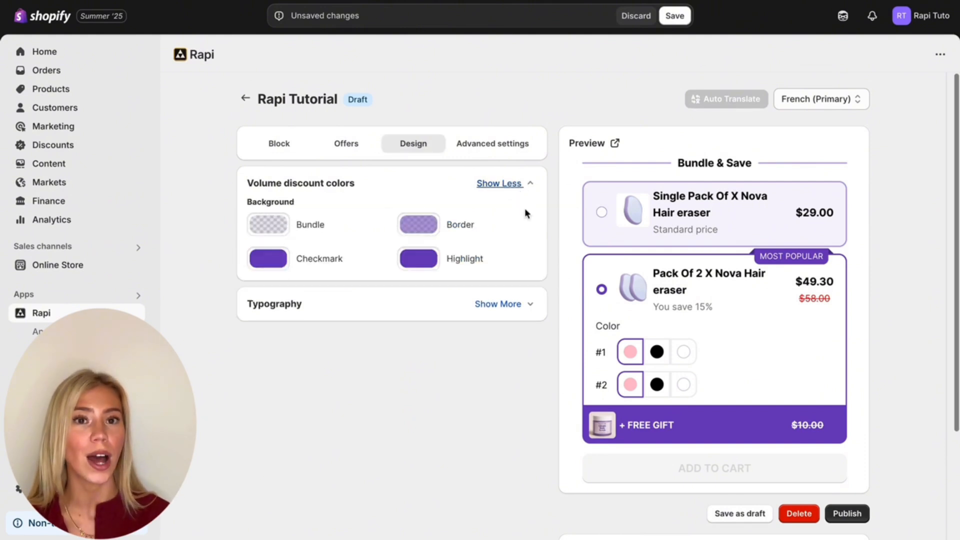
scroll(512, 331, down, 6)
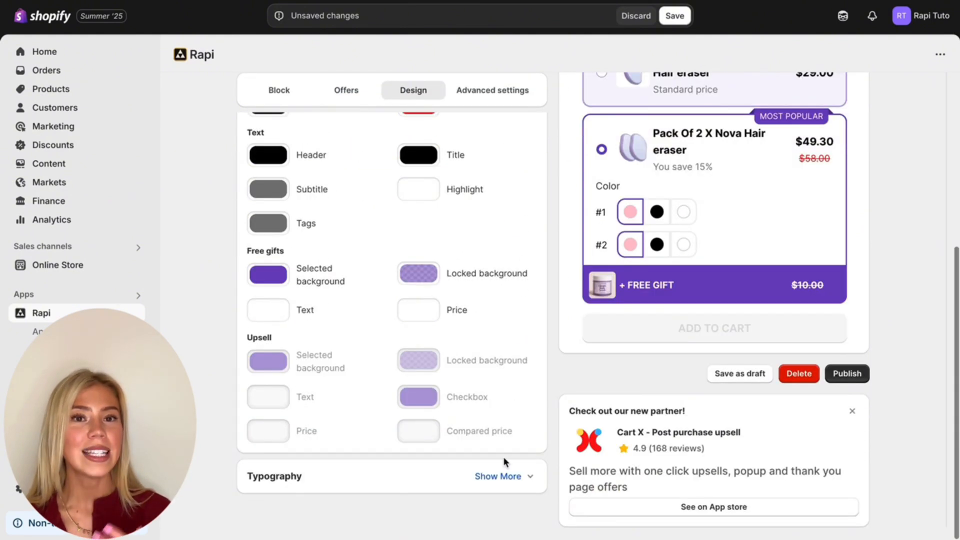
click(503, 479)
scroll(476, 403, down, 4)
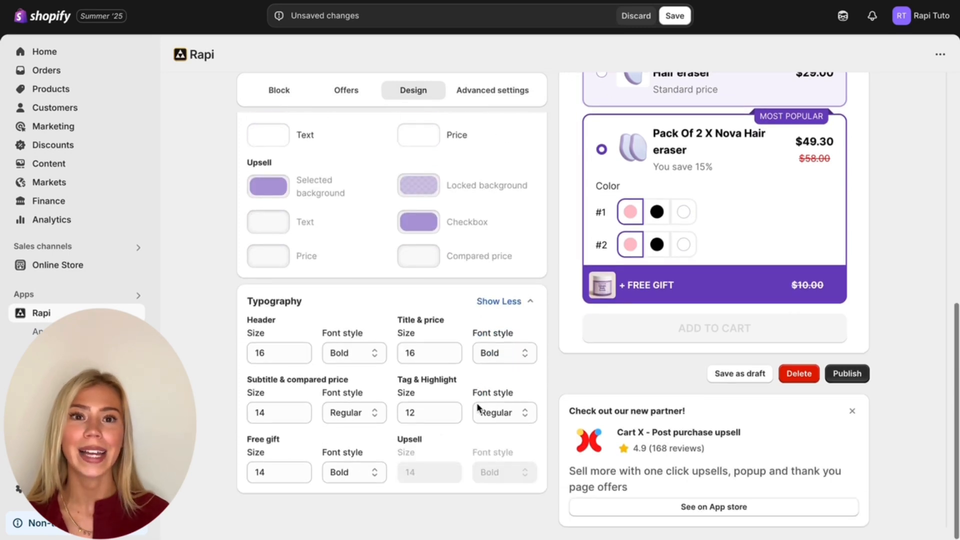
scroll(478, 408, up, 10)
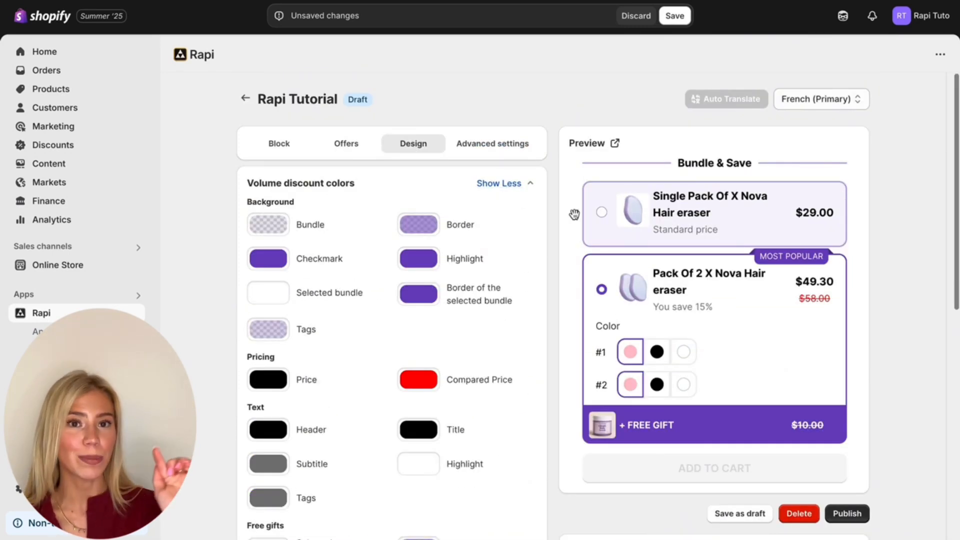
mouse_move(573, 212)
mouse_down()
mouse_move(566, 338)
mouse_move(596, 356)
mouse_move(580, 211)
mouse_up()
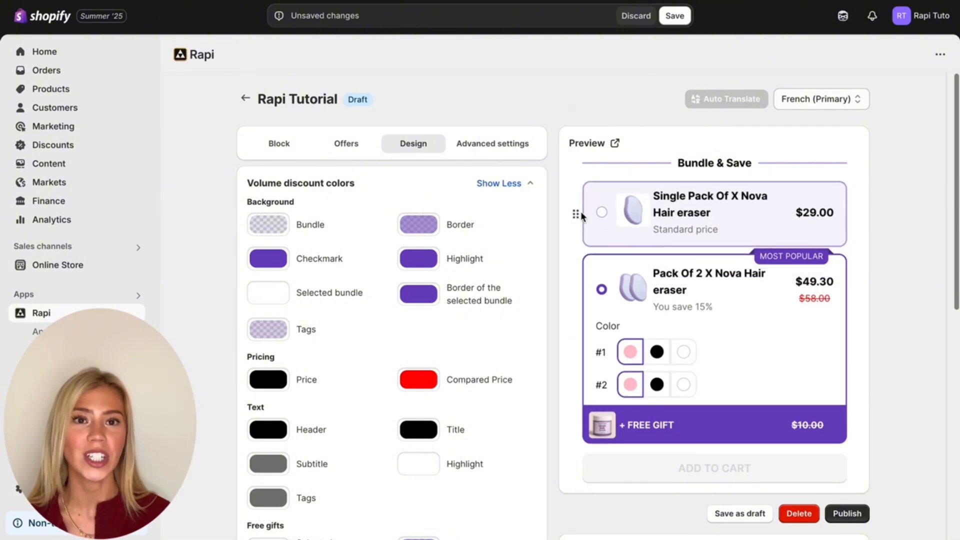
- Enable price rounding for the bundle in the advanced settings and round prices to .99
click(515, 148)
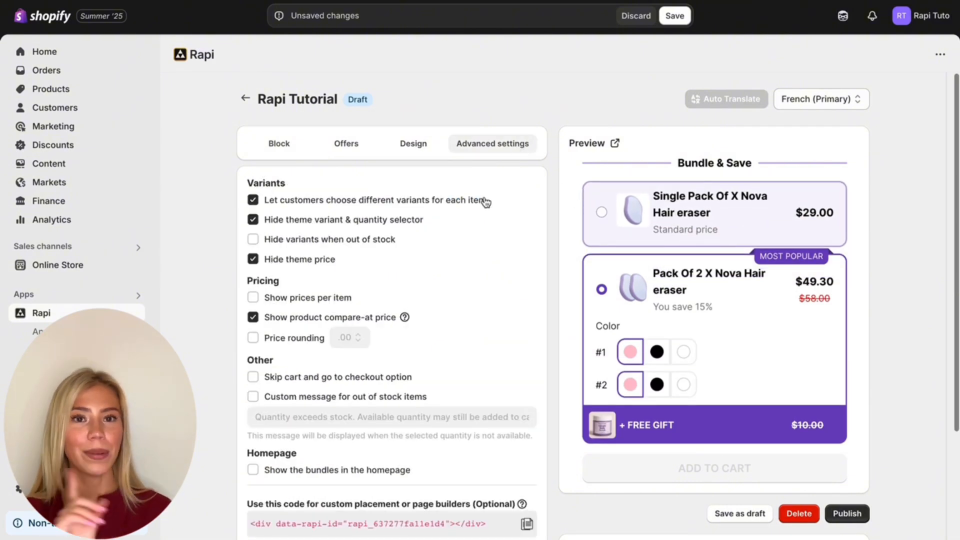
scroll(459, 253, down, 1)
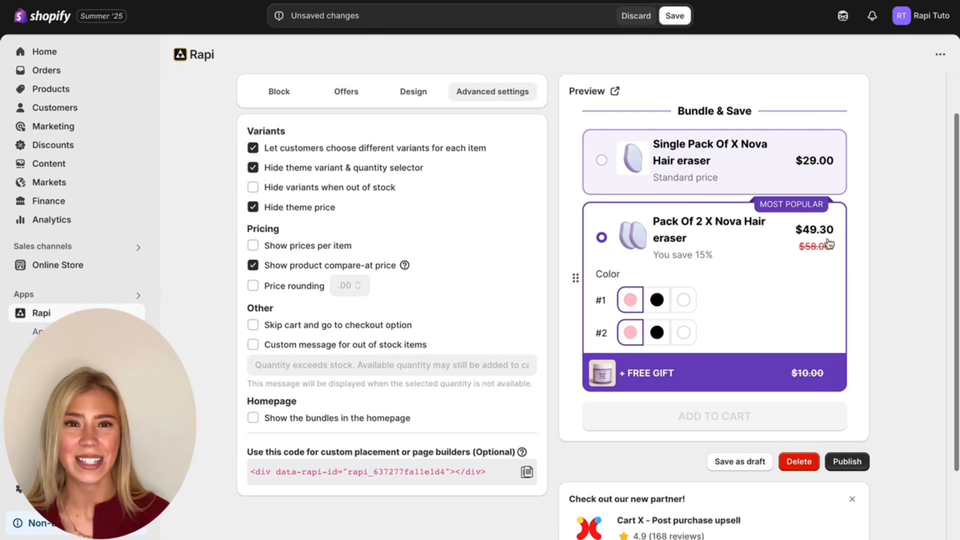
click(254, 286)
click(349, 286)
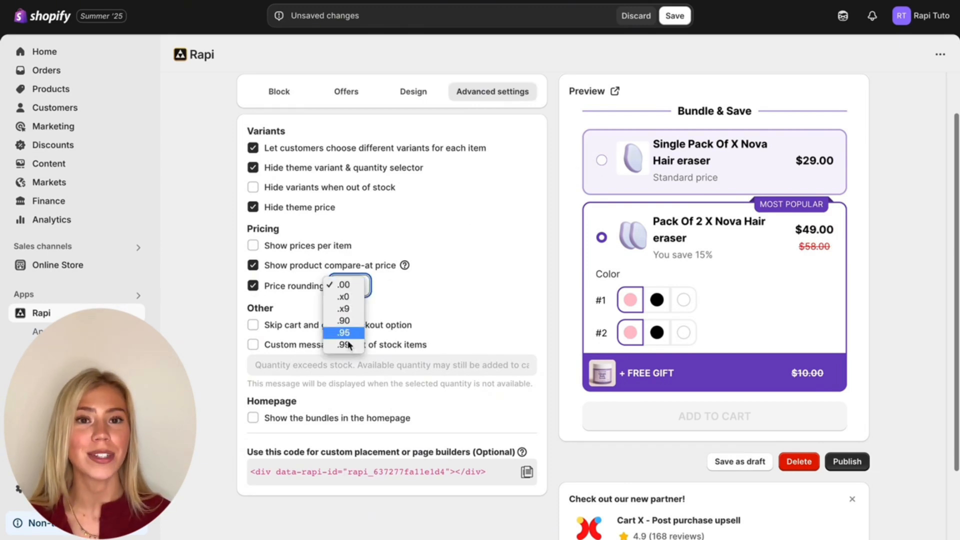
click(344, 345)
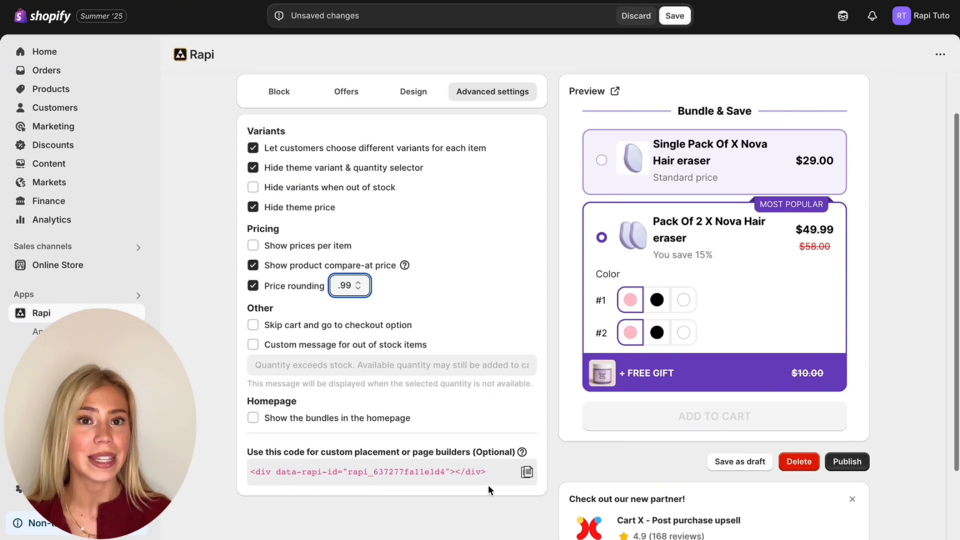
- Copy the bundle's custom placement code for page builders and publish the bundle
click(528, 478)
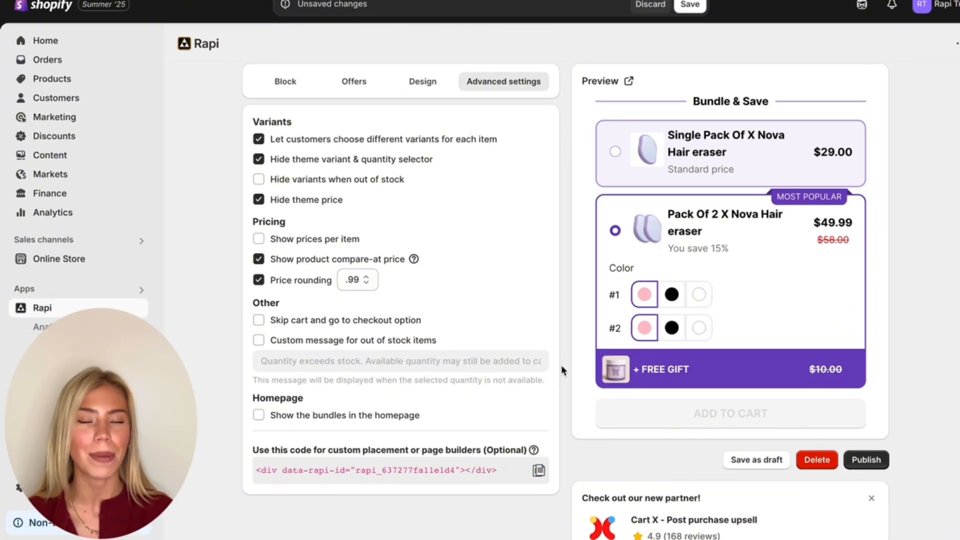
click(867, 459)
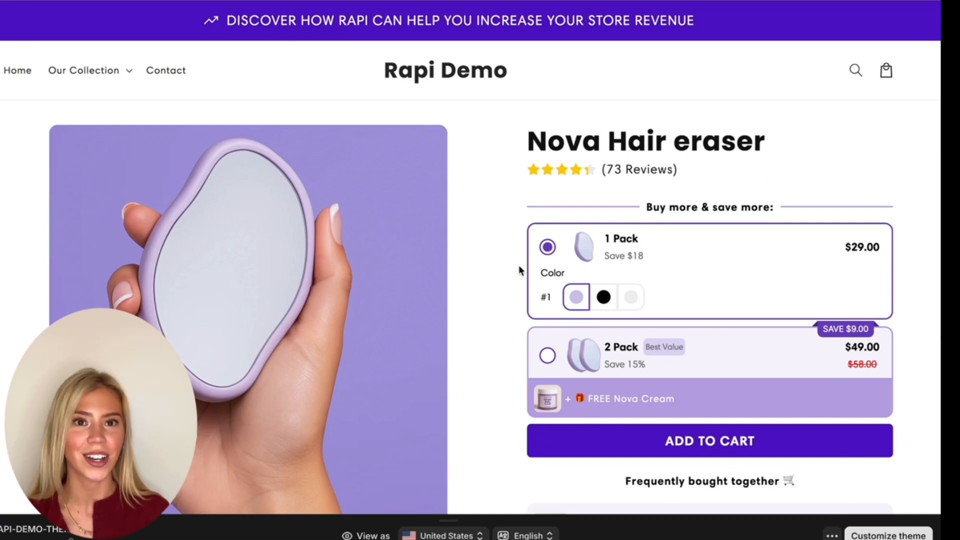
- Select the 2 Pack offer on the Nova Hair eraser storefront page and look through the page
click(548, 357)
scroll(575, 390, down, 1)
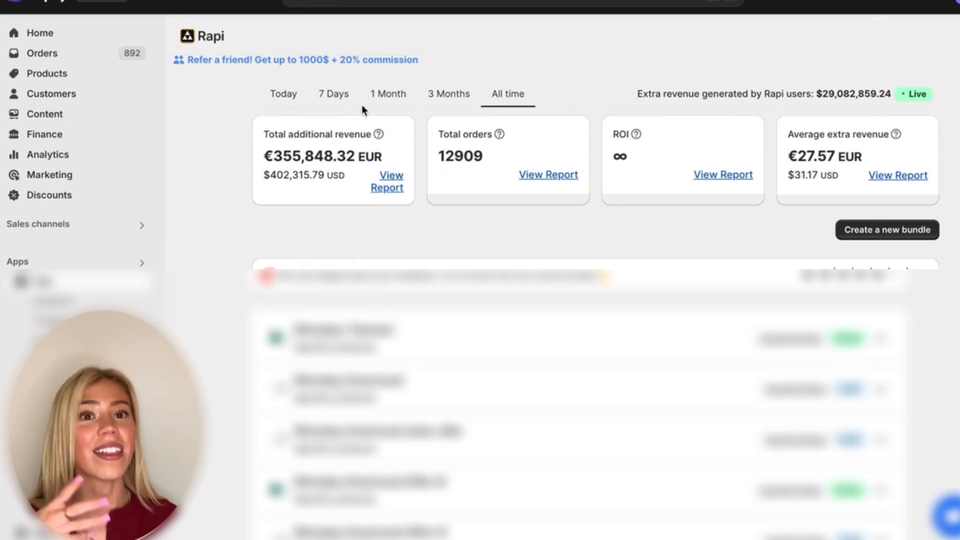
- Read the explanation of how total additional revenue is calculated on the Rapi dashboard
mouse_move(379, 134)
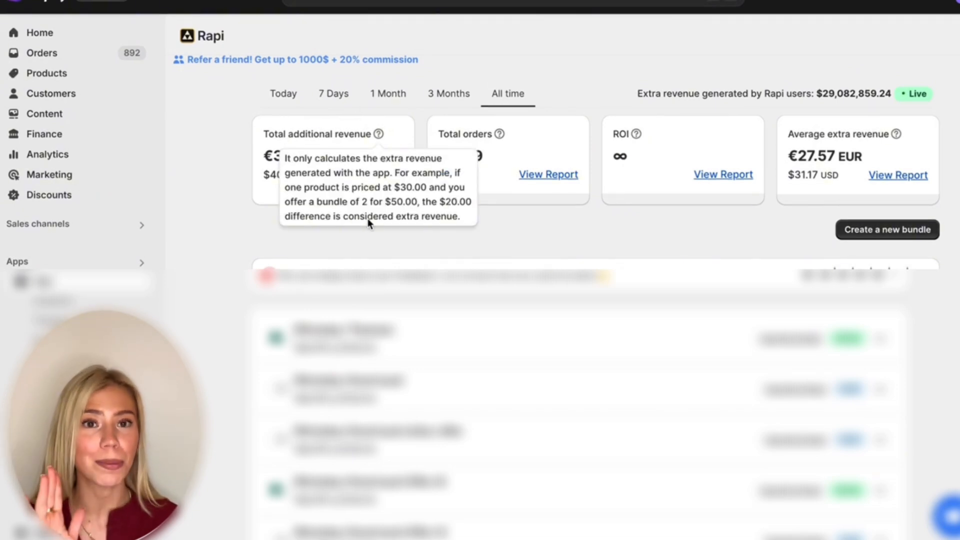